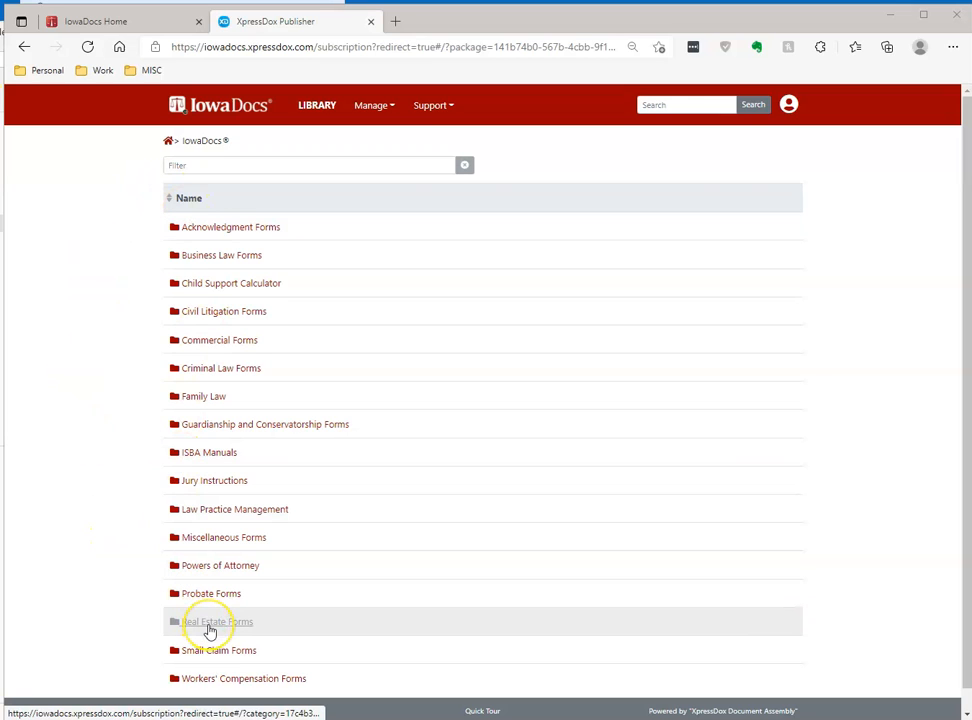
# - Open the Real Estate Forms folder and launch the Real Estate Package document selector
pyautogui.click(210, 626)
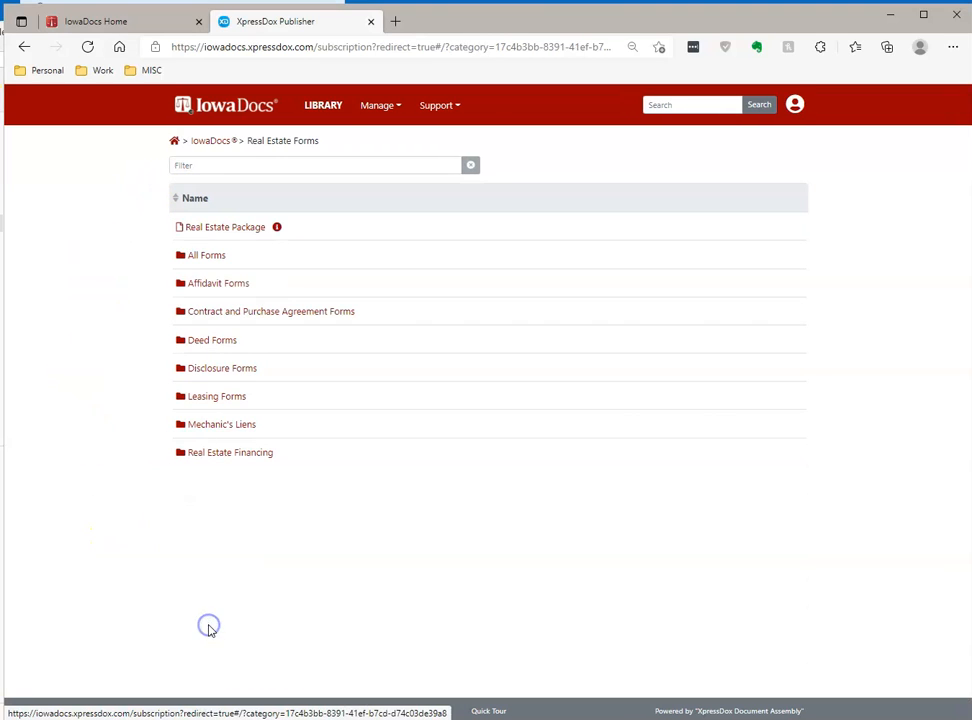
pyautogui.click(213, 235)
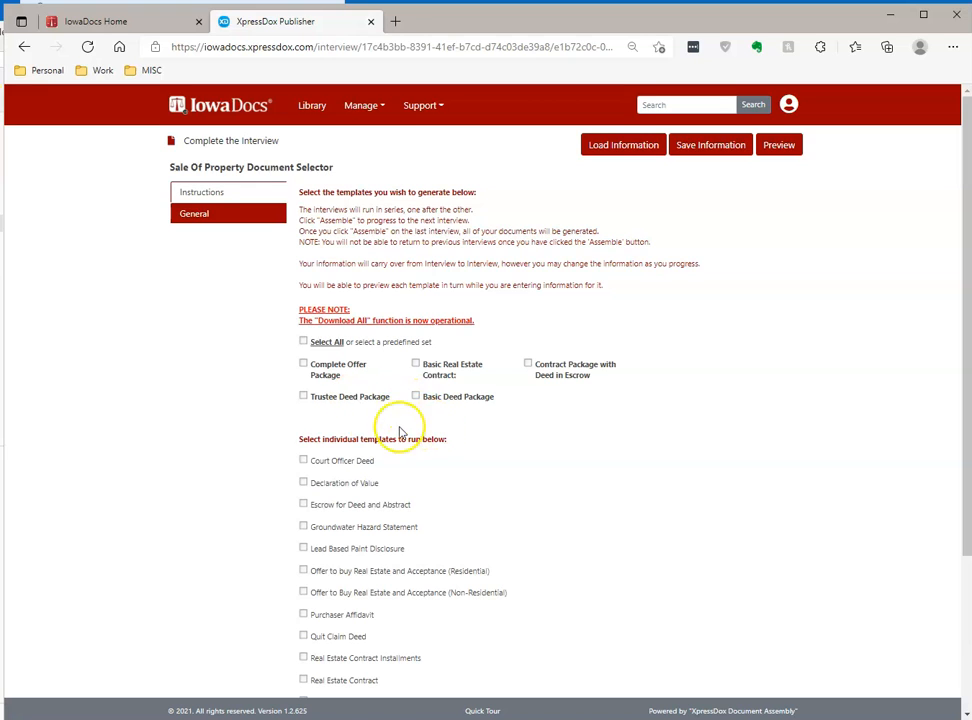
# - Settle on the Basic Deed Package: Declaration of Value, Groundwater Hazard Statement and Warranty Deed ticked
pyautogui.click(417, 398)
pyautogui.scroll(-2, 340, 485)
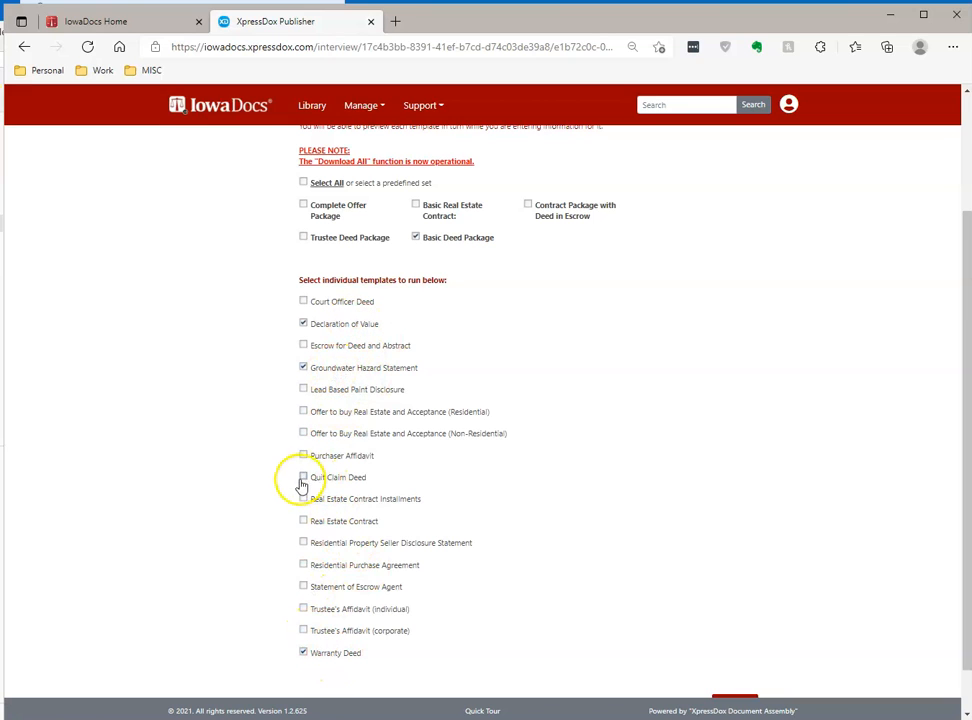
pyautogui.click(303, 301)
pyautogui.click(304, 346)
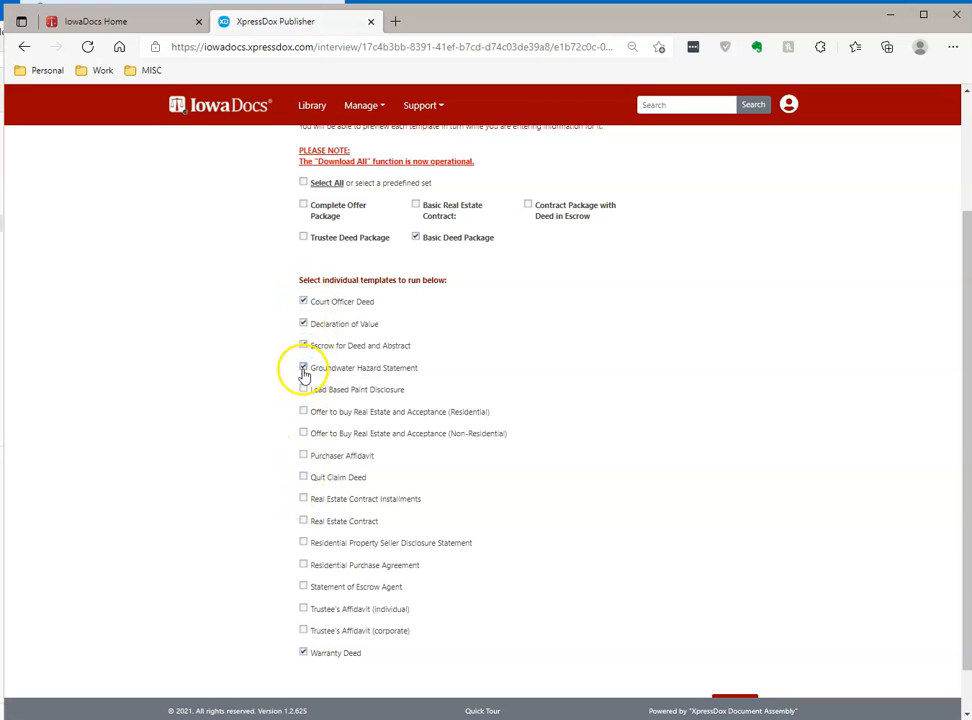
pyautogui.click(303, 301)
pyautogui.click(303, 652)
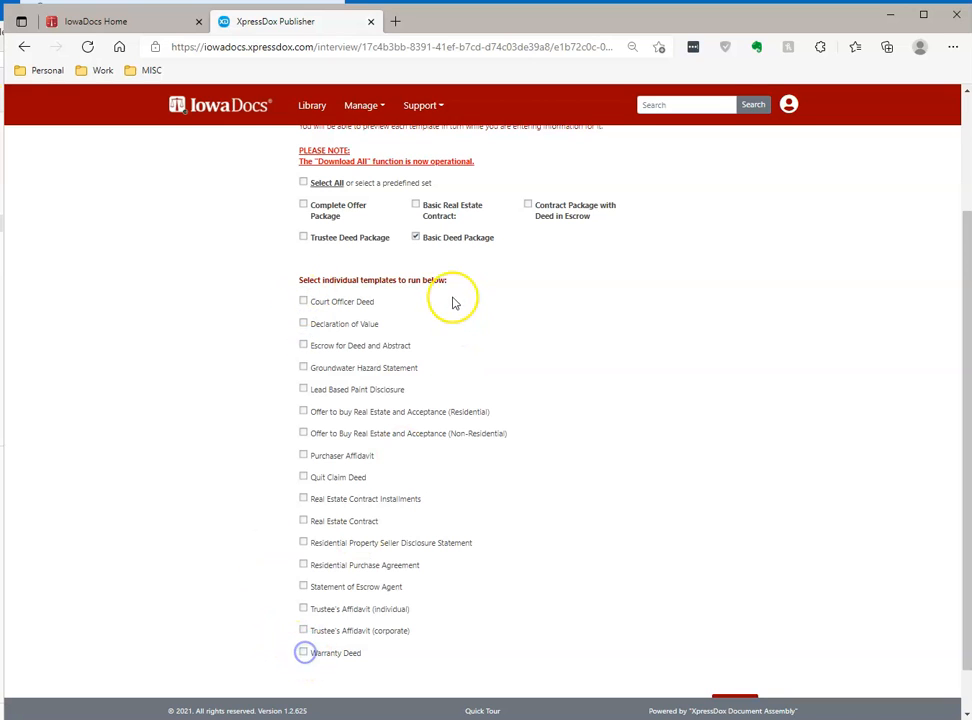
pyautogui.click(415, 237)
pyautogui.scroll(3, 360, 401)
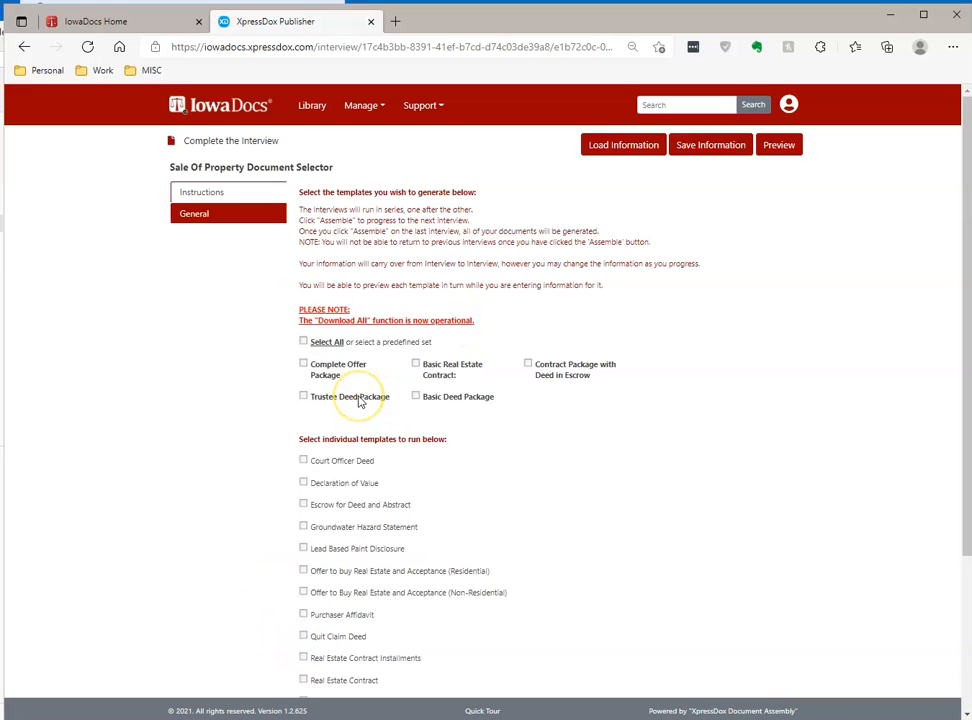
pyautogui.click(308, 344)
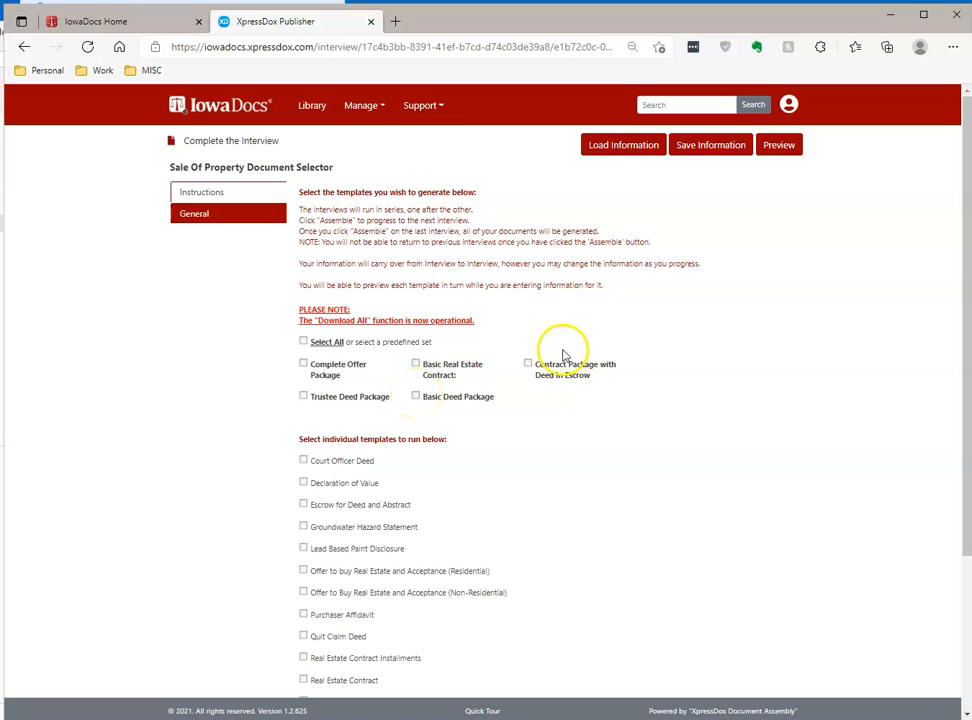
pyautogui.click(416, 396)
pyautogui.scroll(-2, 500, 500)
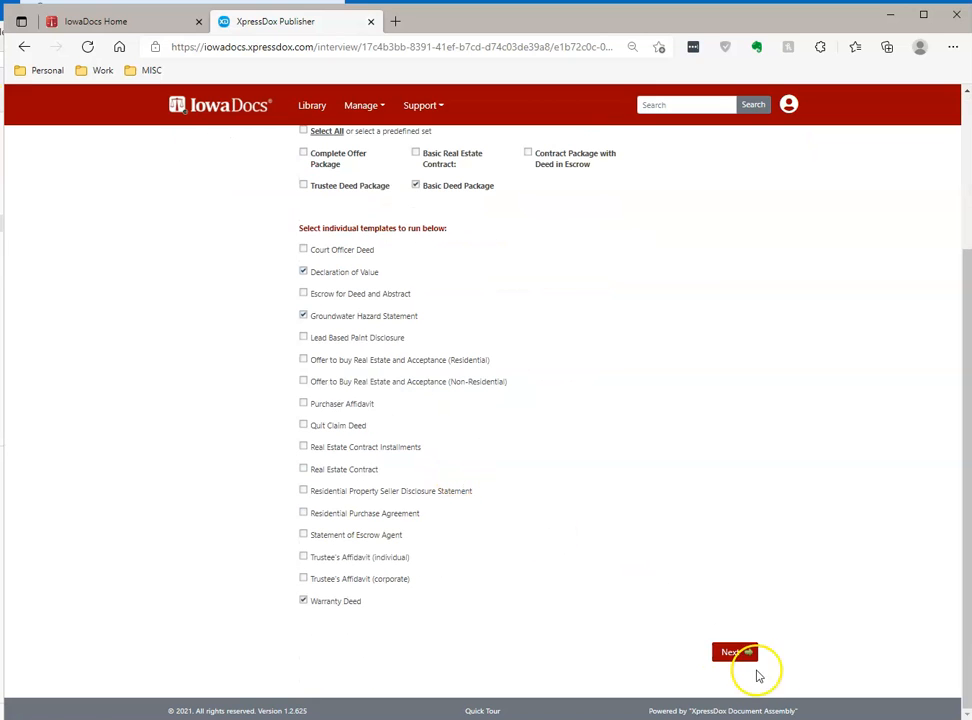
# - Enter the buyer's name as the data filename and assemble the selected templates
pyautogui.click(736, 652)
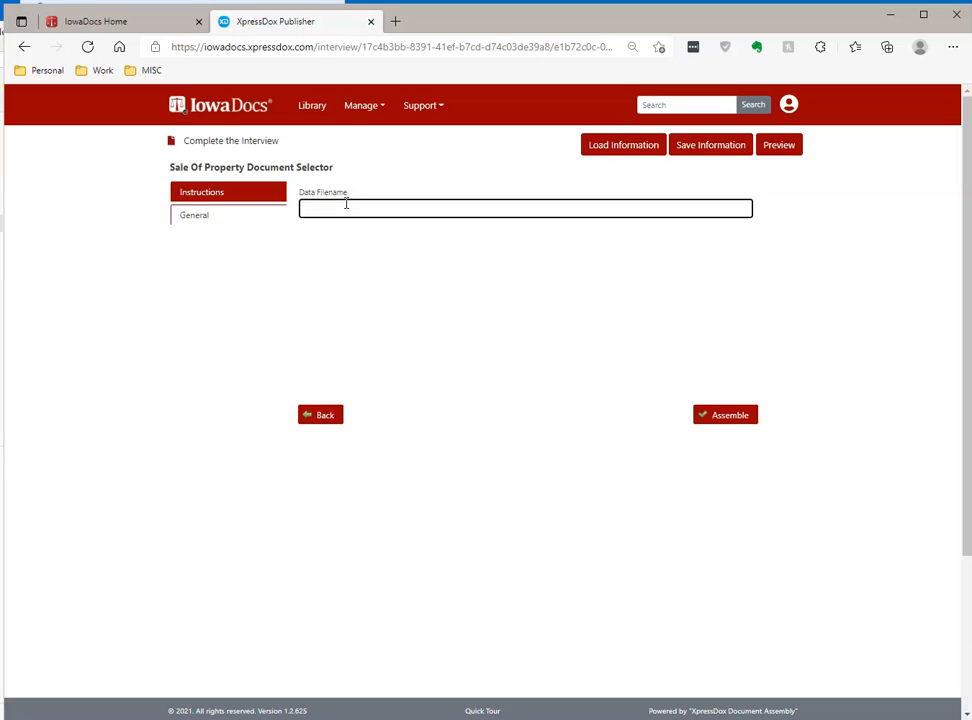
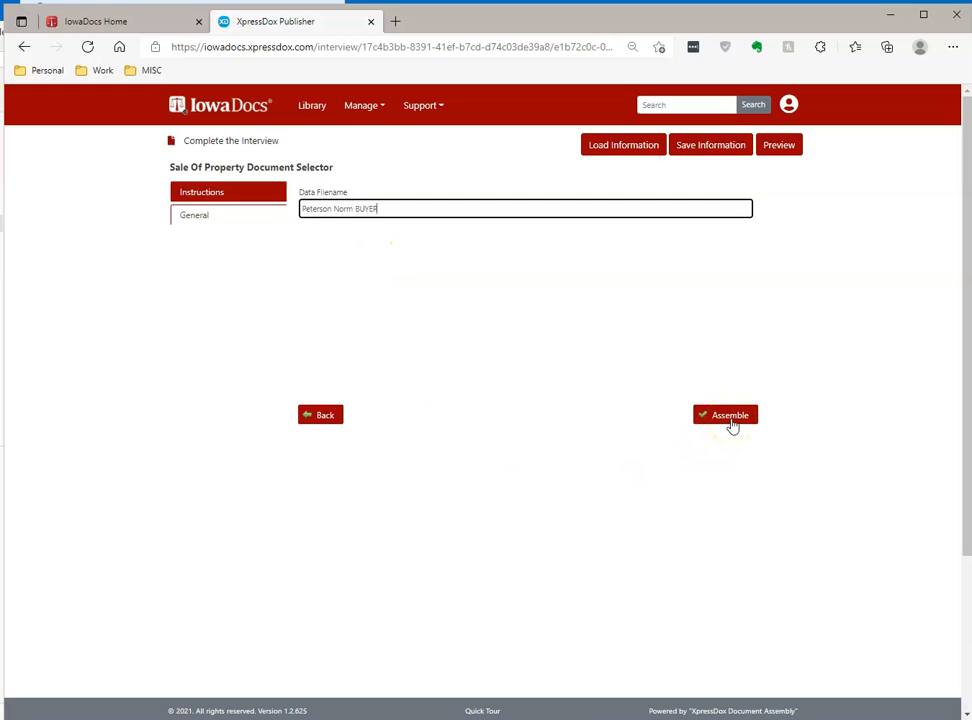
pyautogui.click(731, 420)
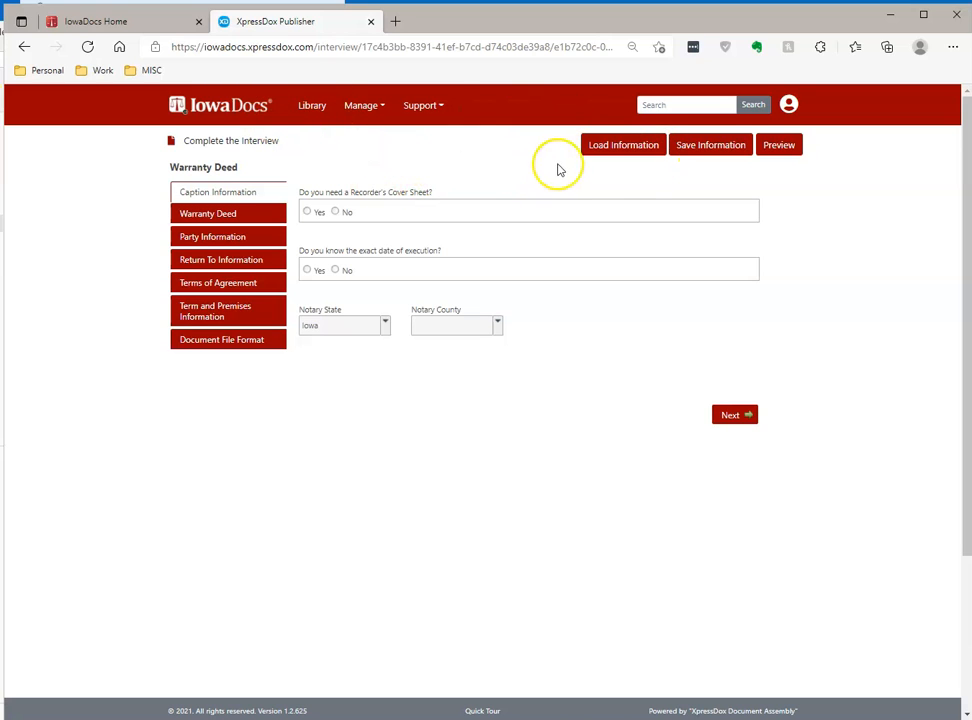
# - Load the client's saved answers from the Clients folder into the Warranty Deed interview
pyautogui.click(608, 147)
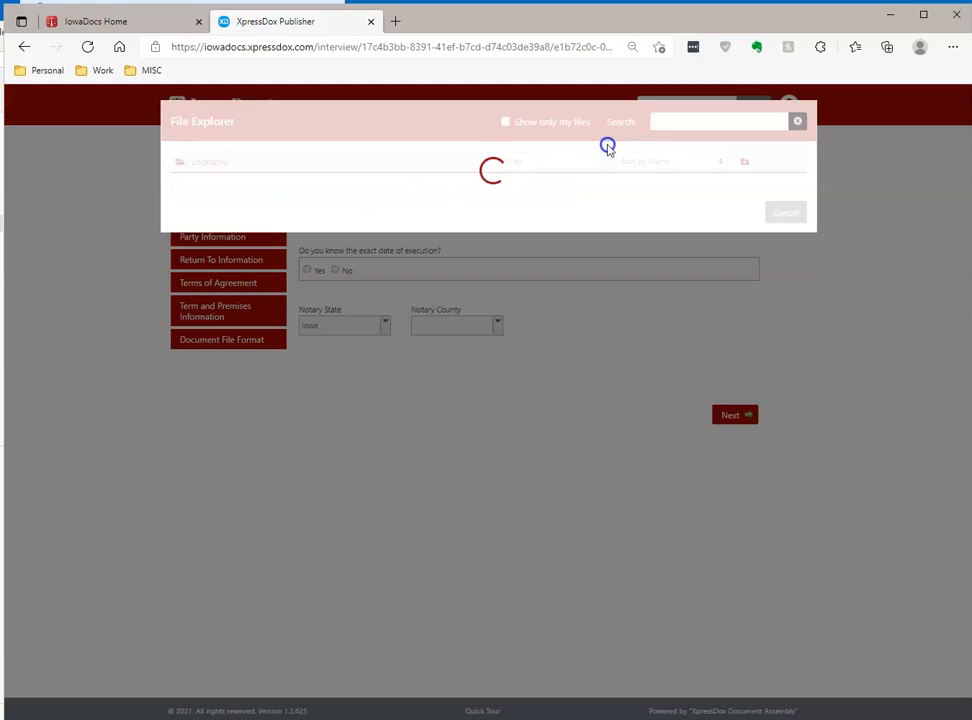
pyautogui.click(202, 199)
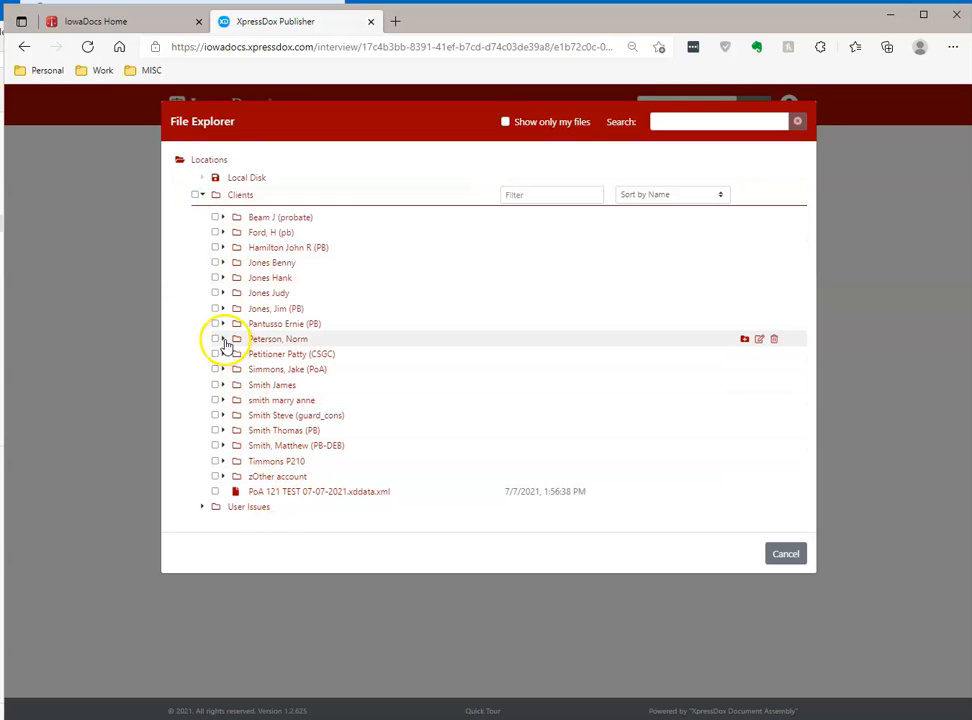
pyautogui.click(230, 339)
pyautogui.click(222, 242)
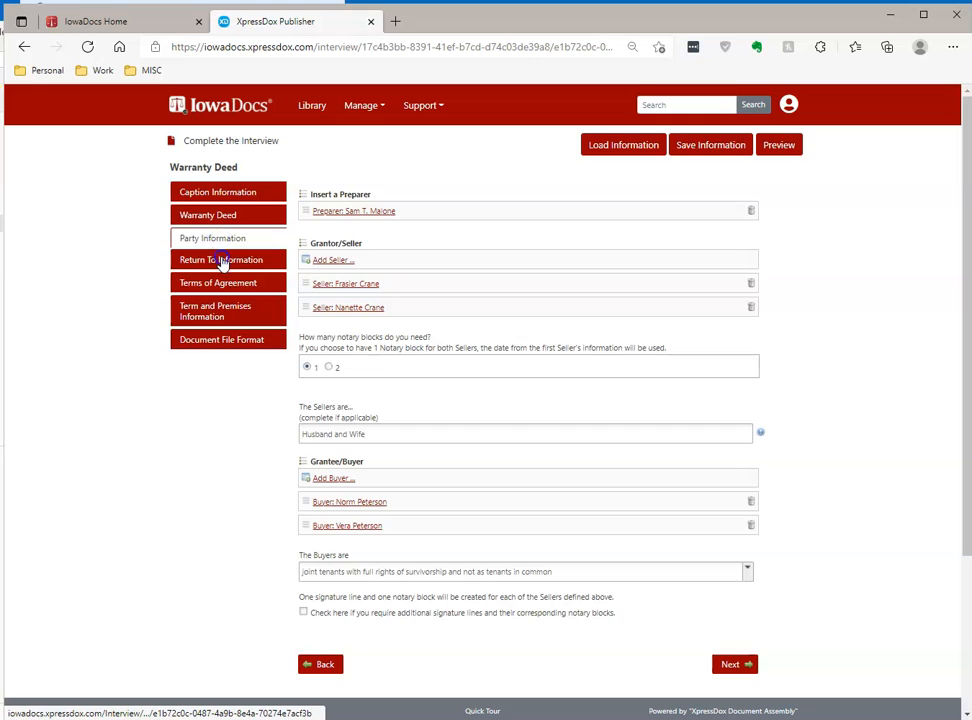
# - Step through return-to, terms, premises and file format sections, then preview the Warranty Deed
pyautogui.click(222, 260)
pyautogui.click(222, 283)
pyautogui.click(217, 311)
pyautogui.click(222, 340)
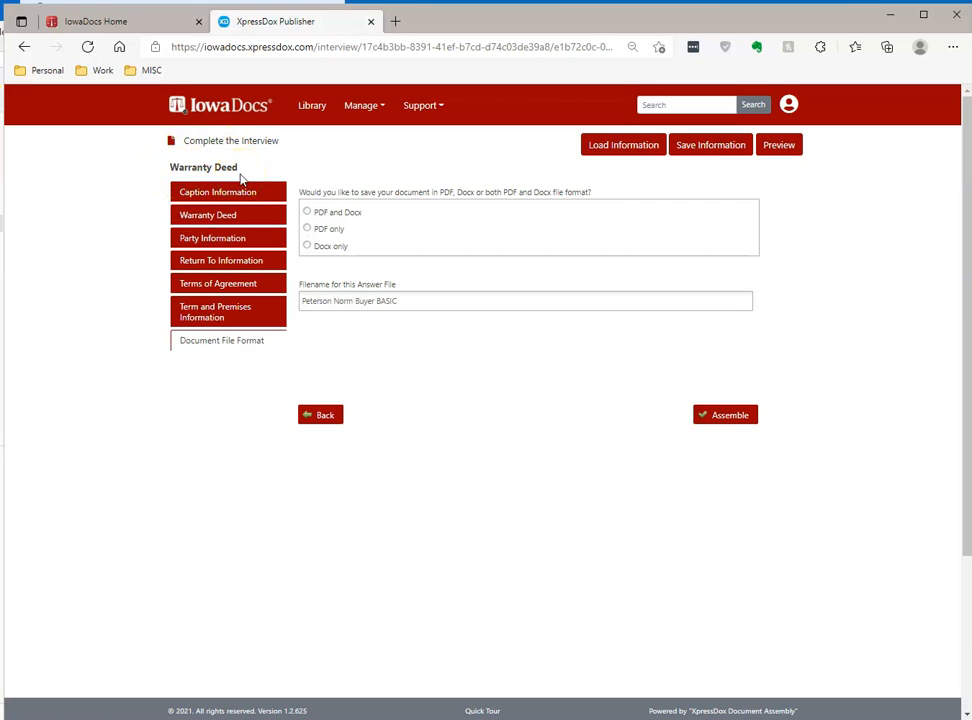
pyautogui.click(789, 155)
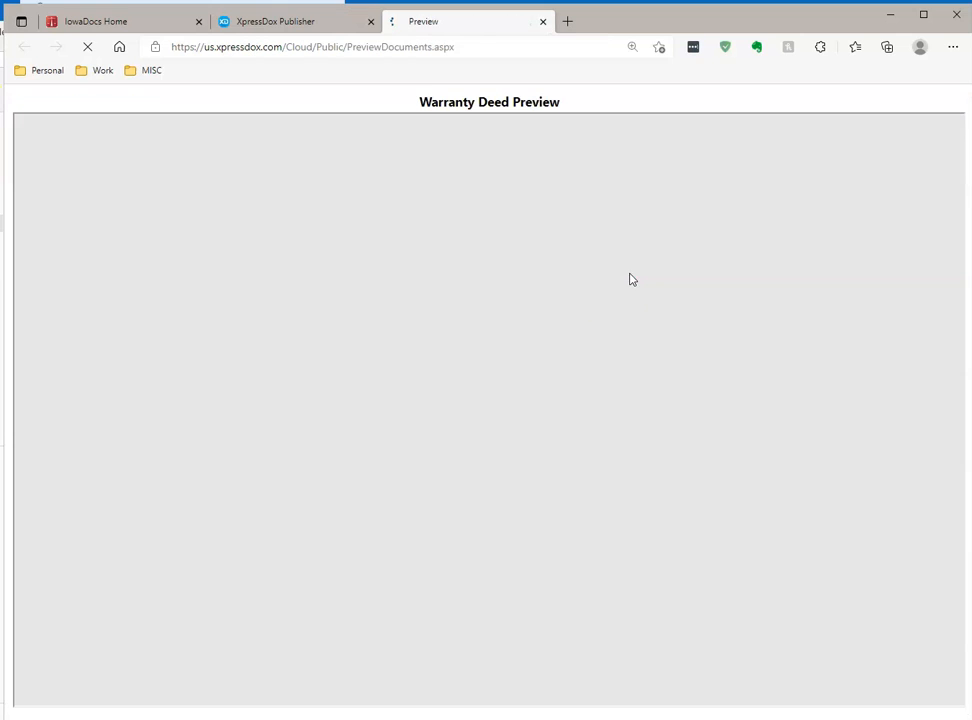
# - Review and close the Warranty Deed preview, set output to Docx only, and assemble it
pyautogui.scroll(-12, 445, 270)
pyautogui.scroll(12, 449, 278)
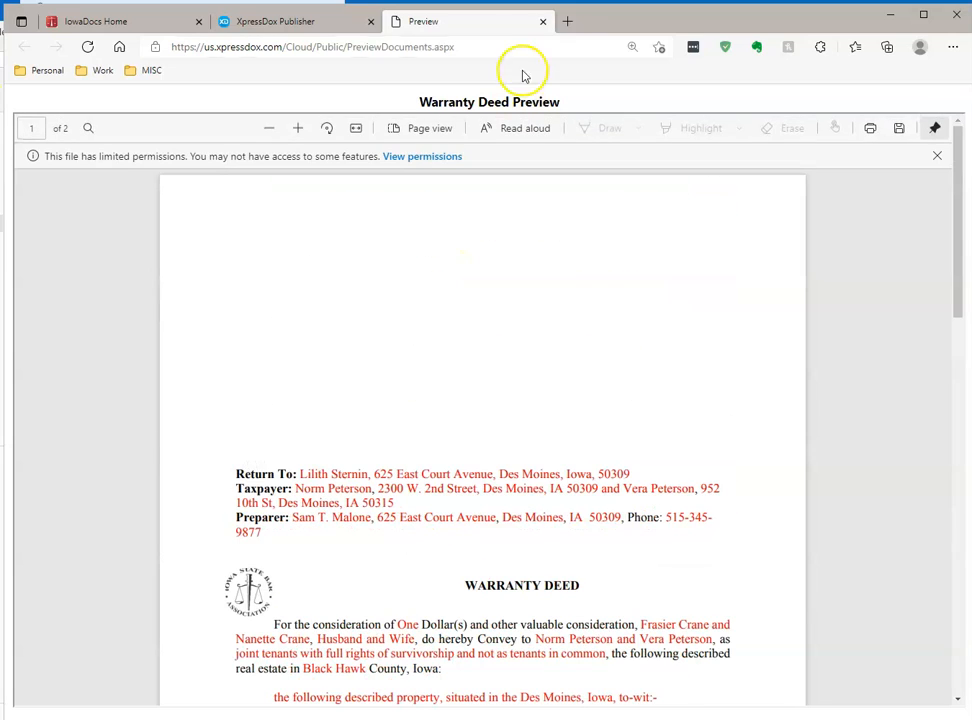
pyautogui.click(543, 21)
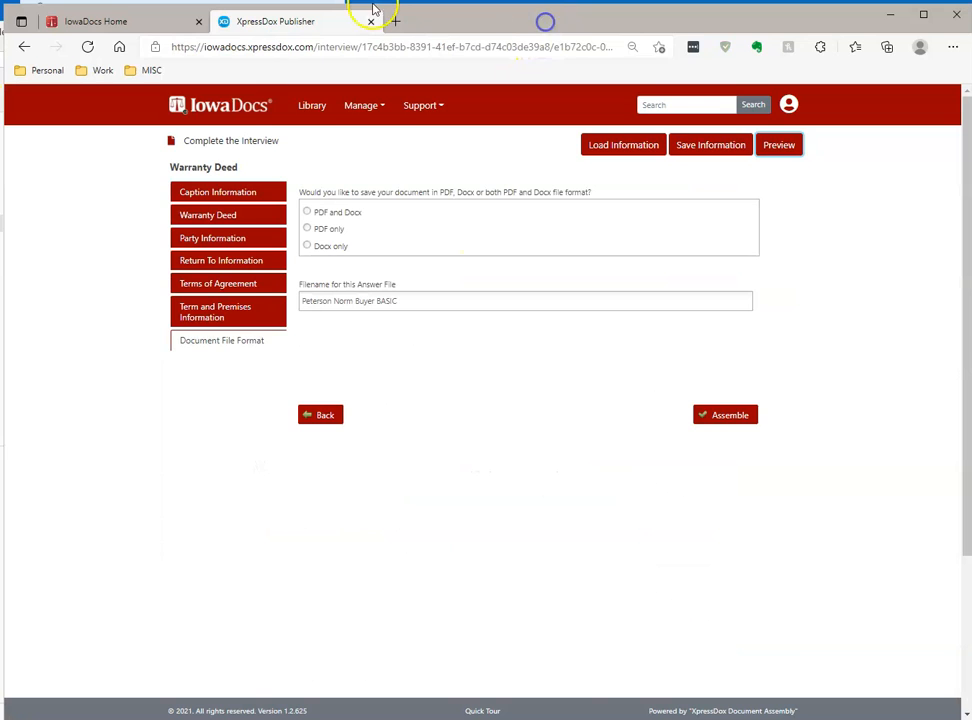
pyautogui.click(307, 246)
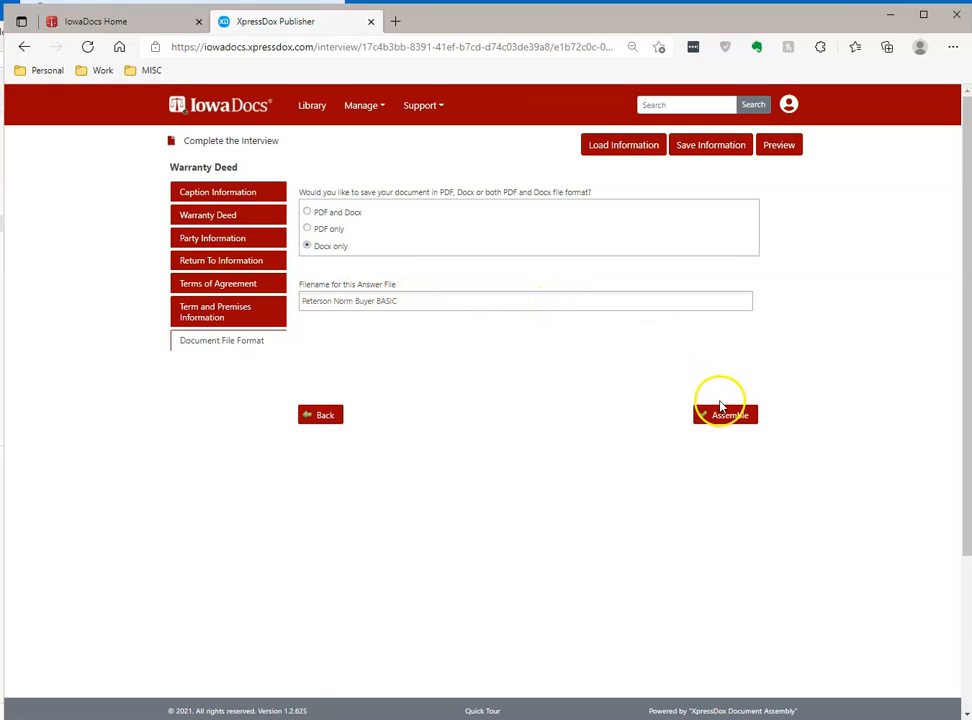
pyautogui.click(724, 416)
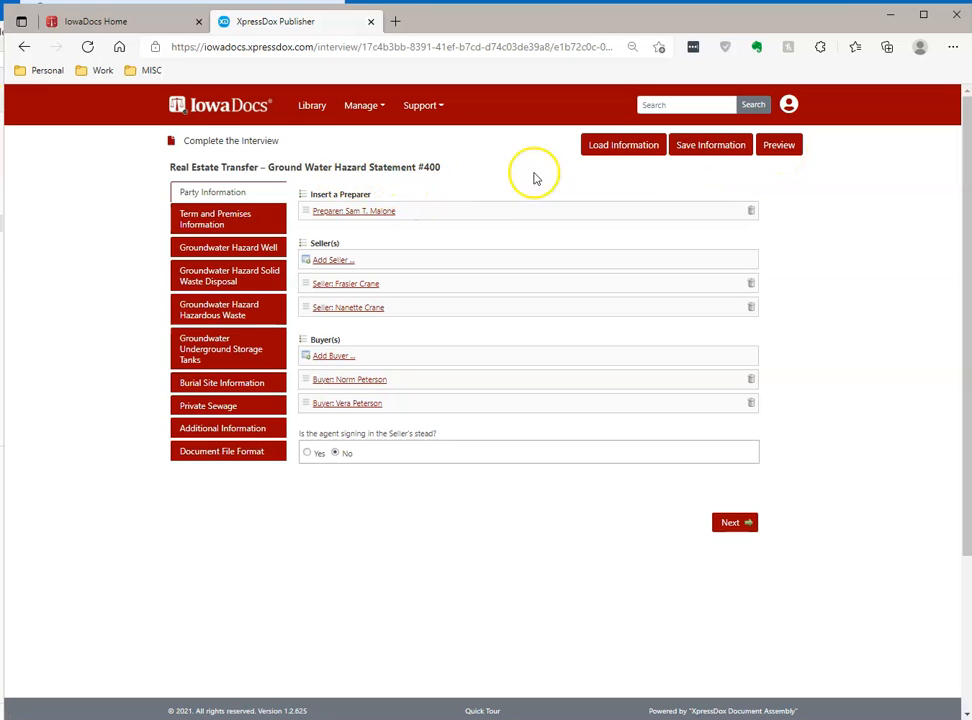
# - Review the Groundwater Hazard Statement preview, then assemble it as a Docx file
pyautogui.click(782, 148)
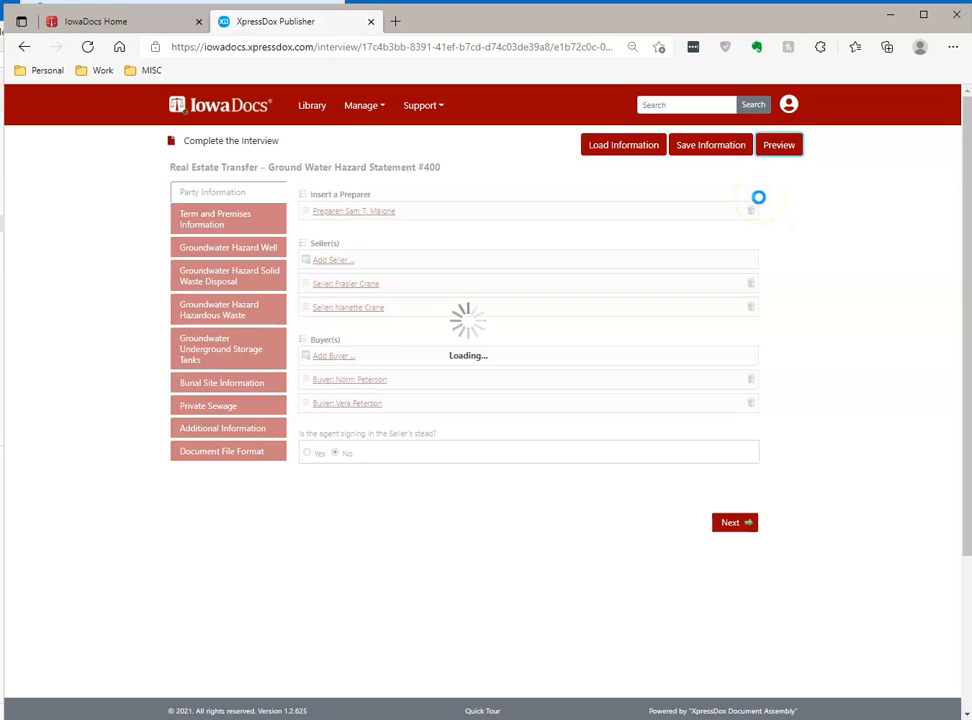
pyautogui.scroll(-3, 660, 420)
pyautogui.scroll(-10, 644, 435)
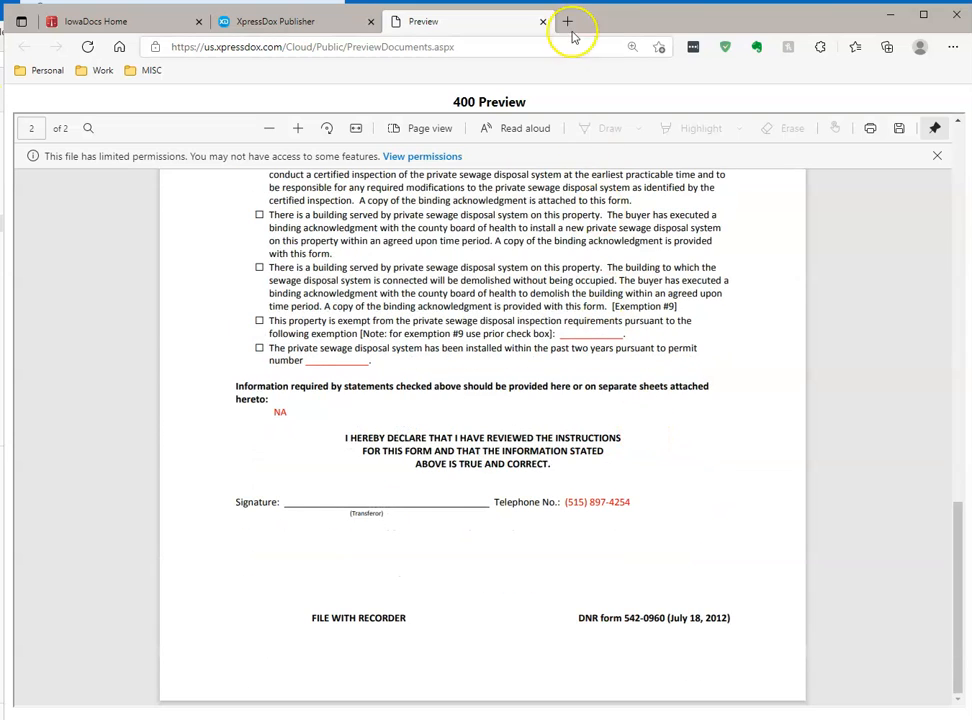
pyautogui.click(543, 22)
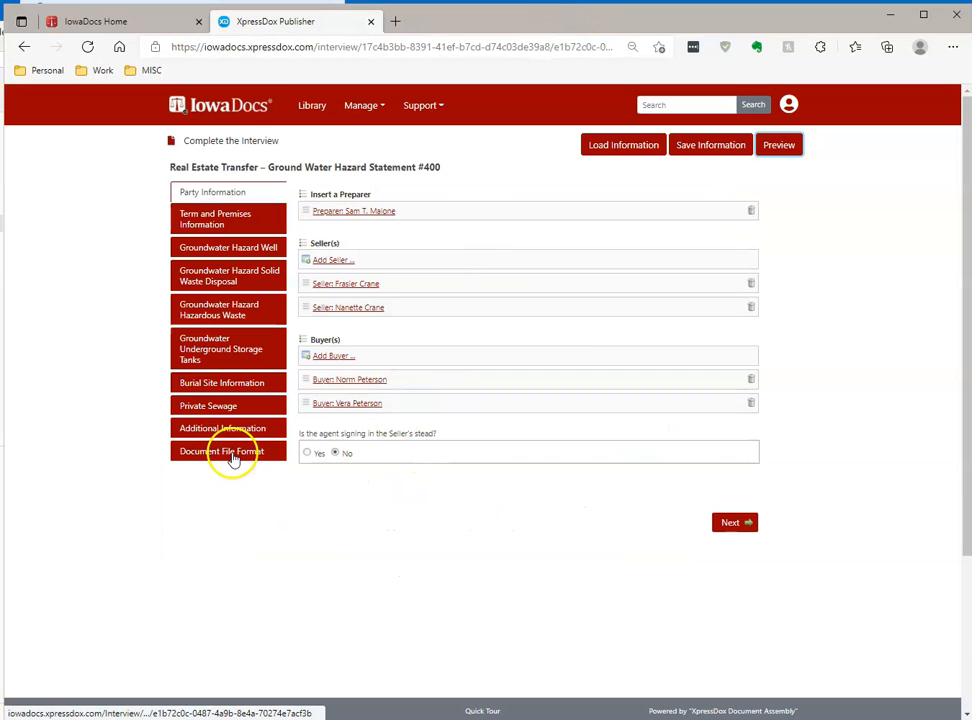
pyautogui.click(232, 456)
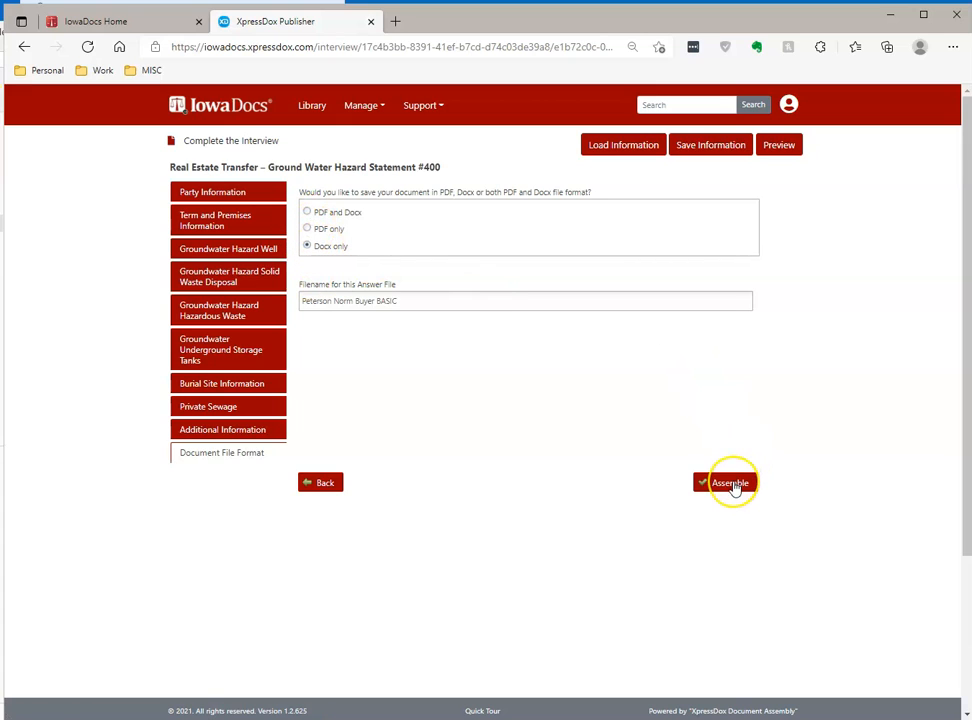
pyautogui.click(732, 484)
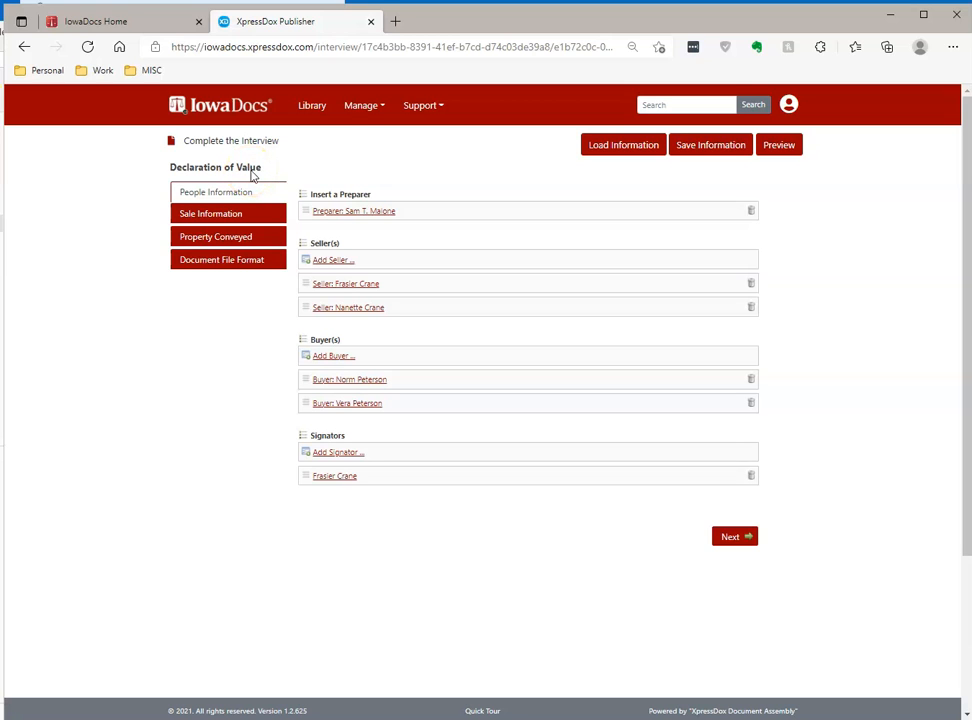
# - Check Sale Information and Property Conveyed, preview the Declaration of Value, then assemble it
pyautogui.click(222, 214)
pyautogui.click(234, 236)
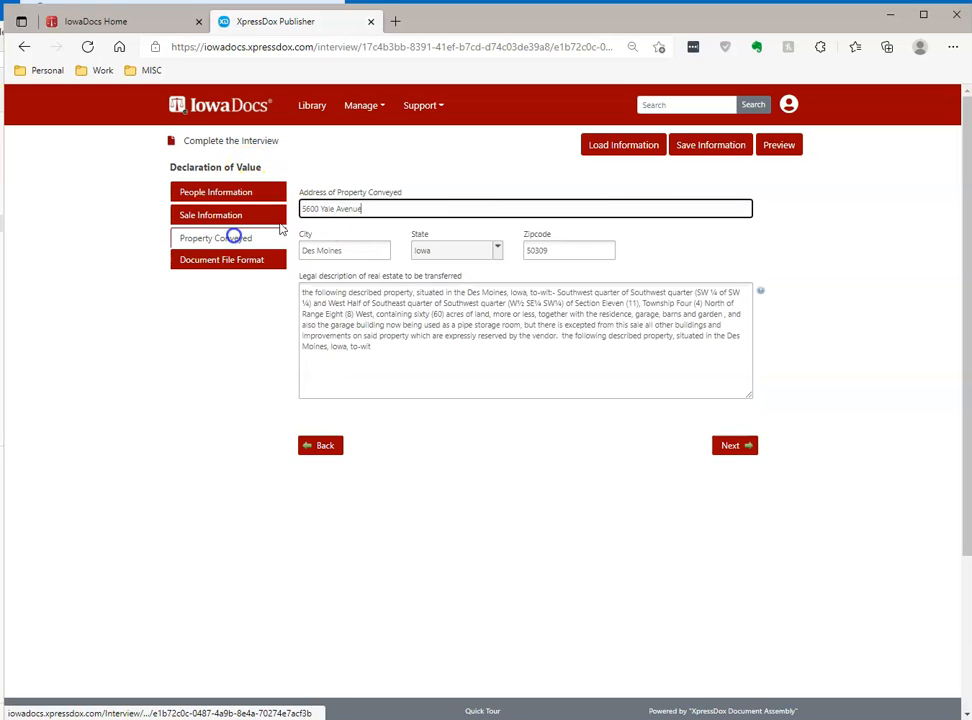
pyautogui.click(779, 147)
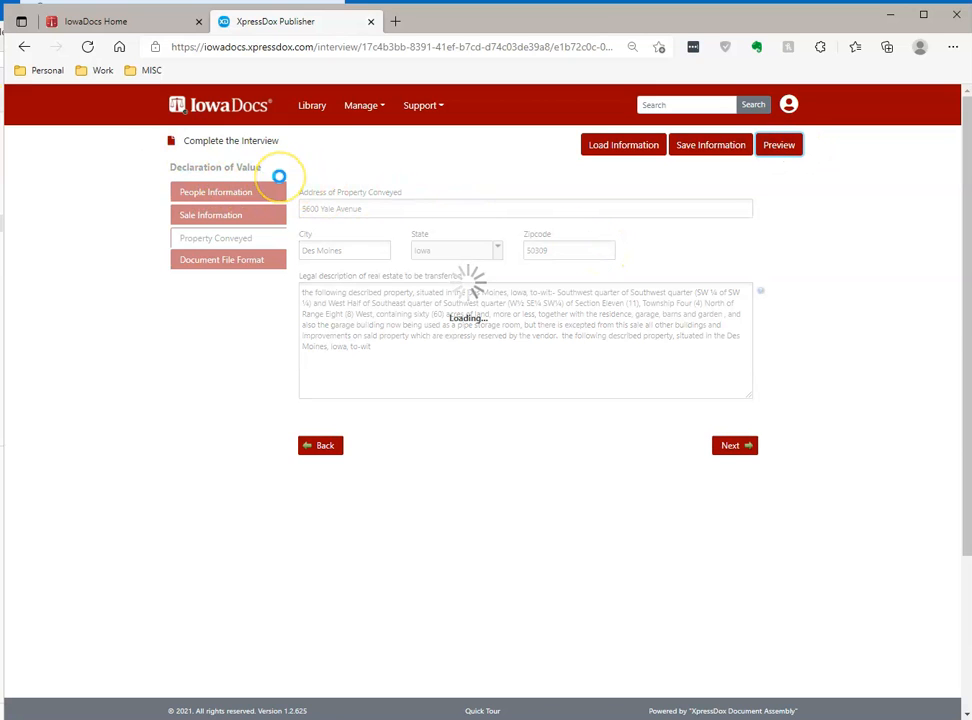
pyautogui.scroll(10, 444, 434)
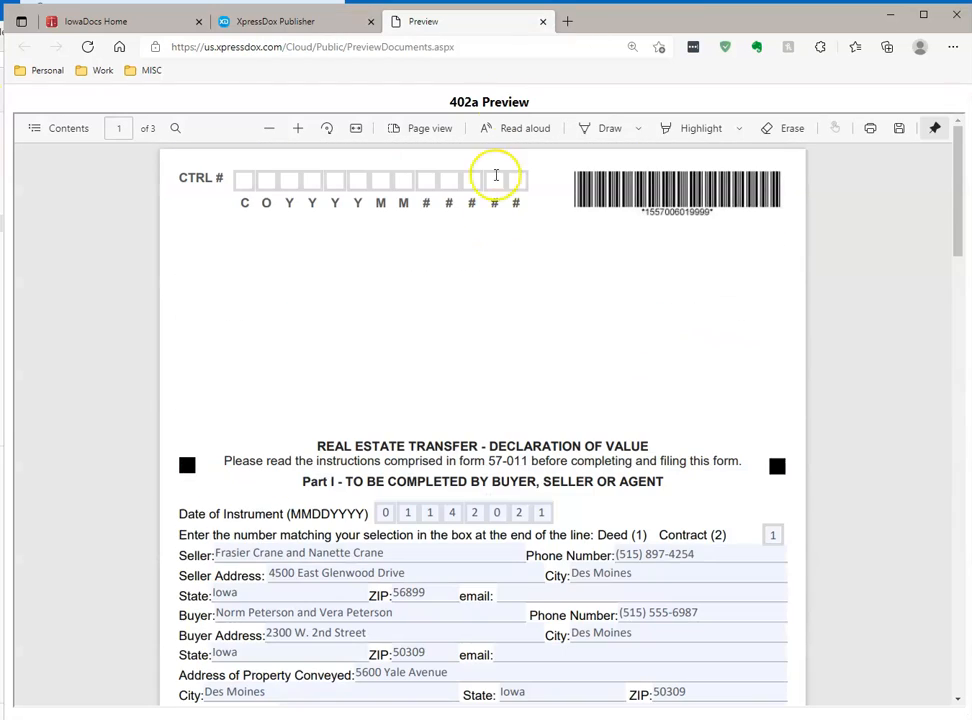
pyautogui.click(542, 22)
pyautogui.click(226, 260)
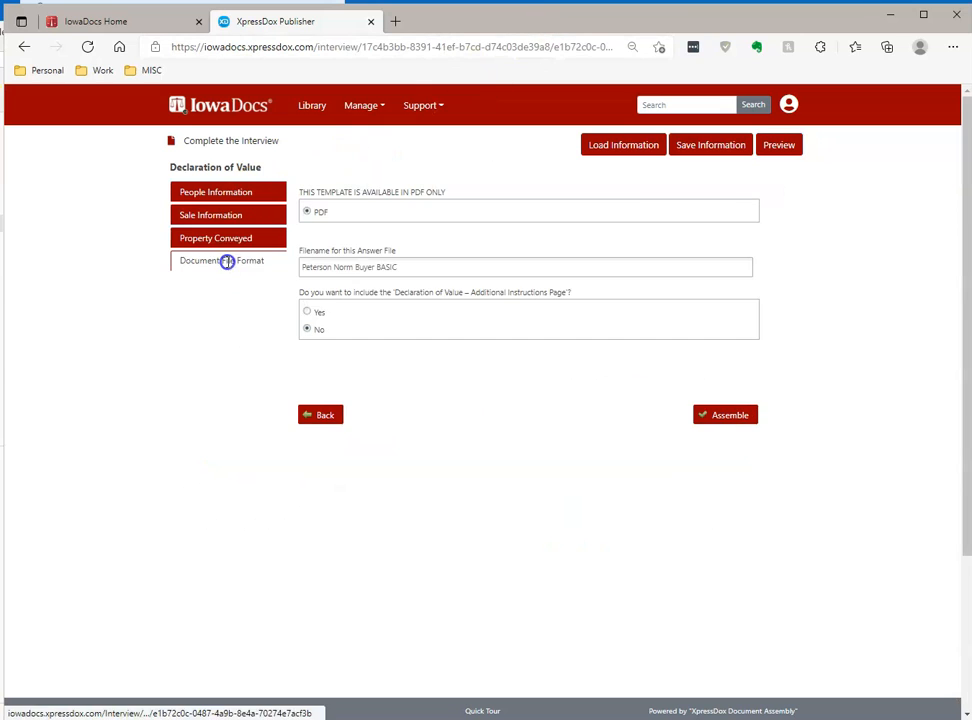
pyautogui.click(730, 419)
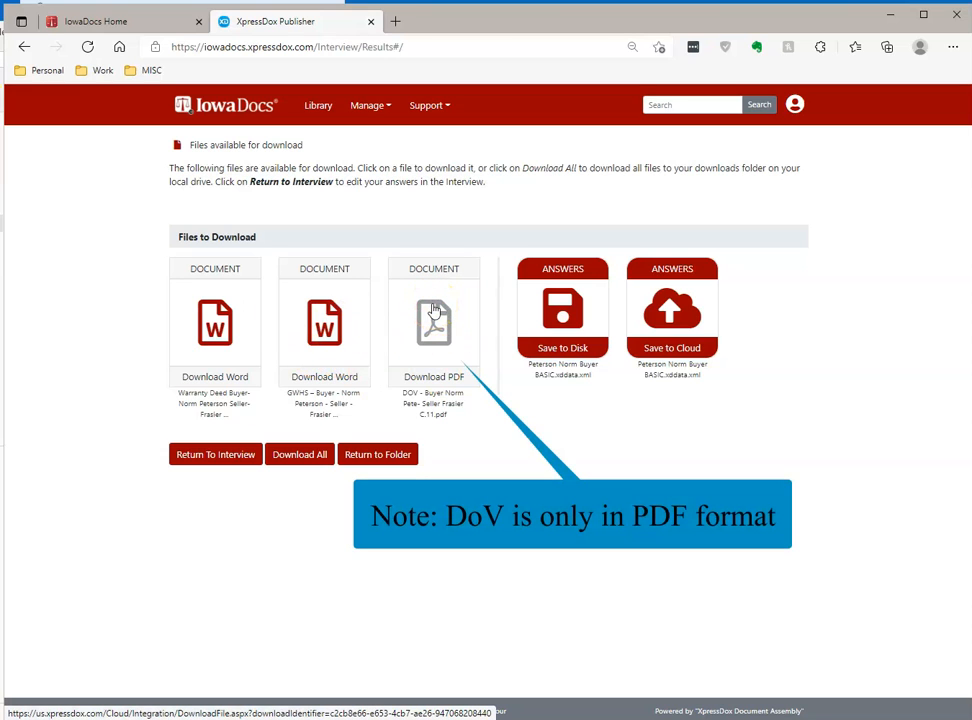
# - Save the Warranty Deed and GWHS Word files into Downloads via Save link as
pyautogui.rightClick(220, 330)
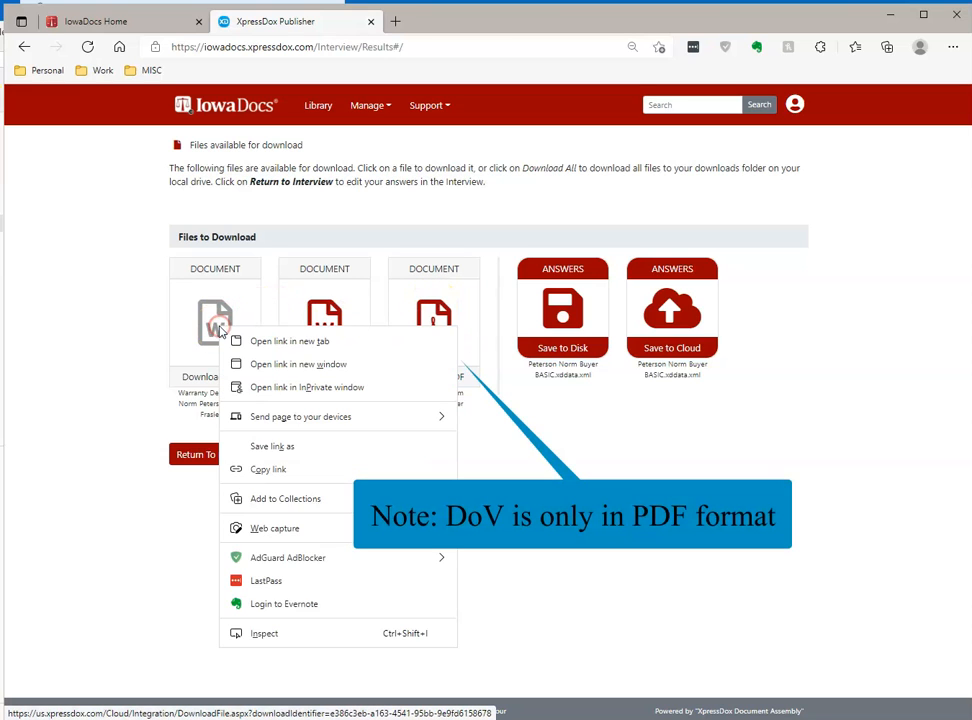
pyautogui.click(272, 446)
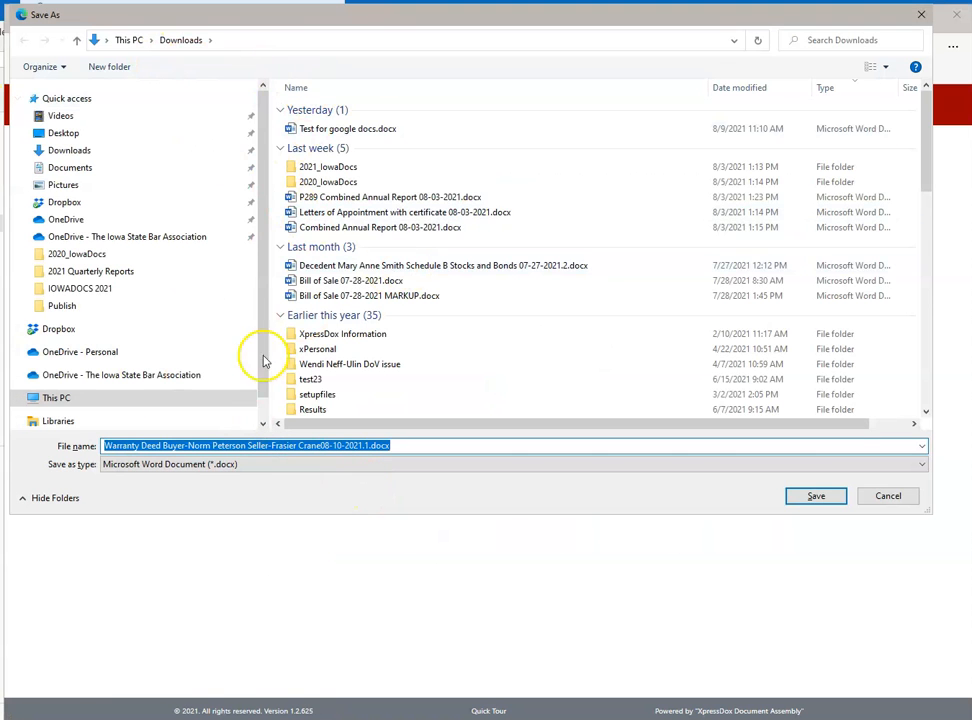
pyautogui.click(816, 496)
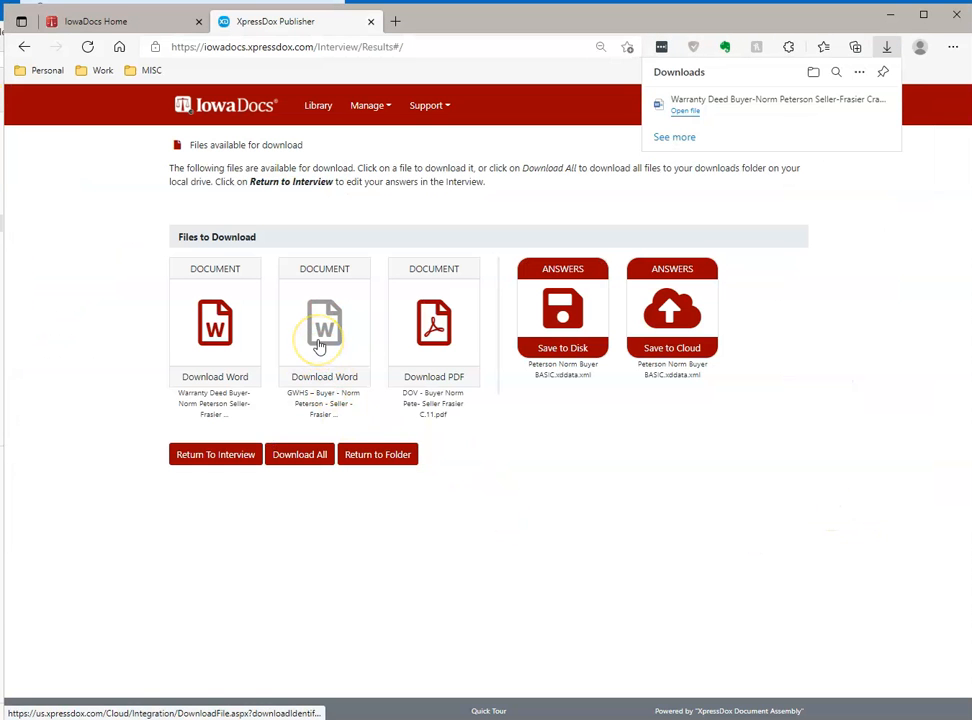
pyautogui.rightClick(320, 345)
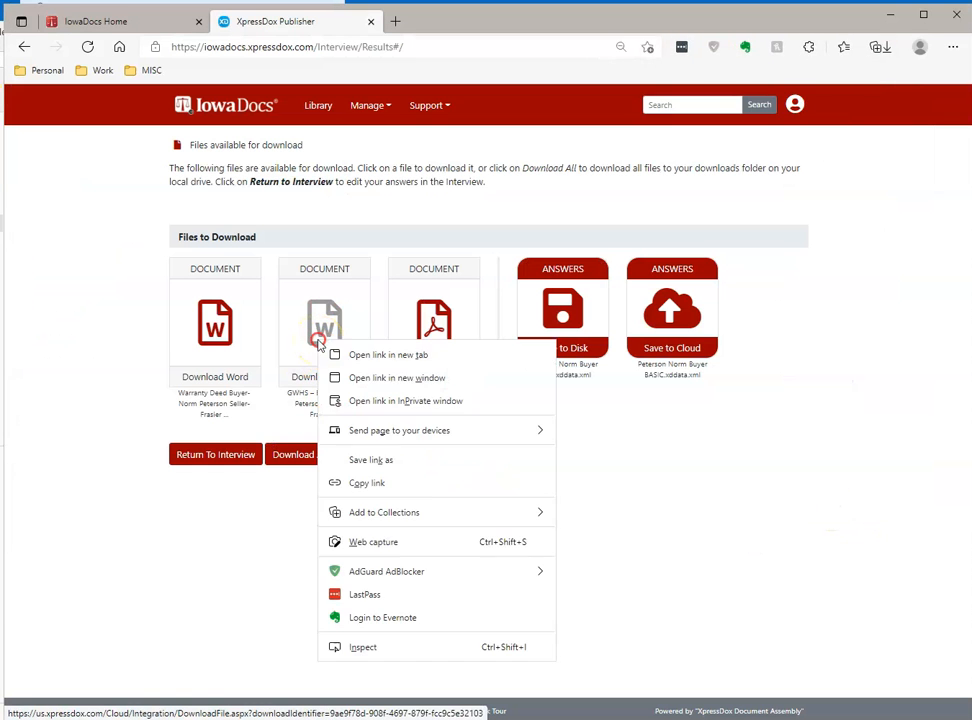
pyautogui.click(379, 461)
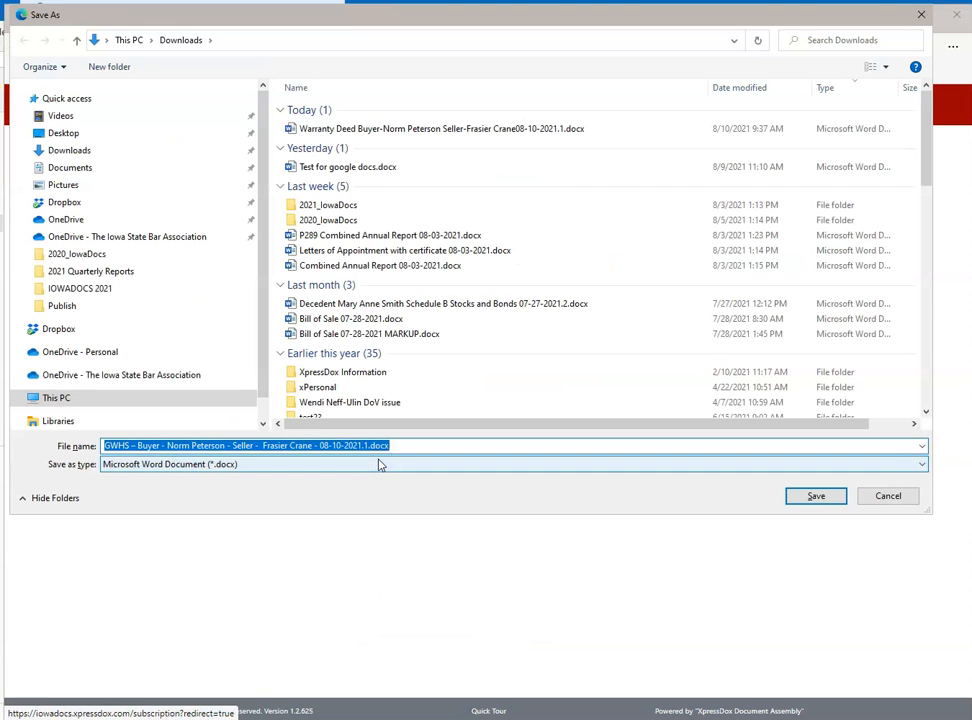
pyautogui.click(816, 497)
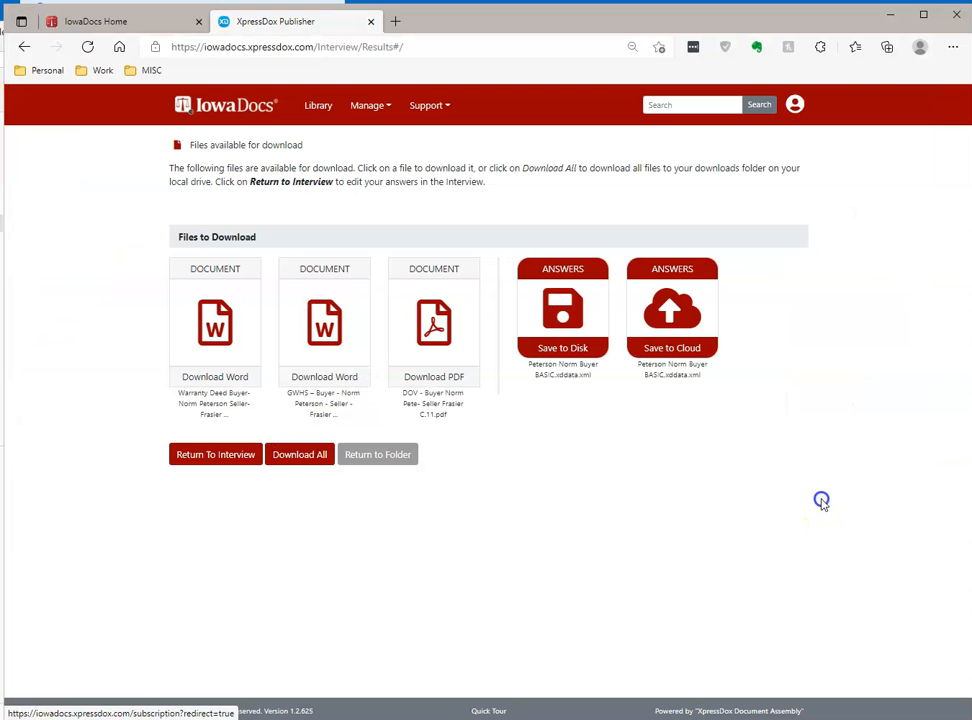
# - Save the DOV PDF and the answer file into Downloads
pyautogui.click(433, 340)
pyautogui.rightClick(433, 340)
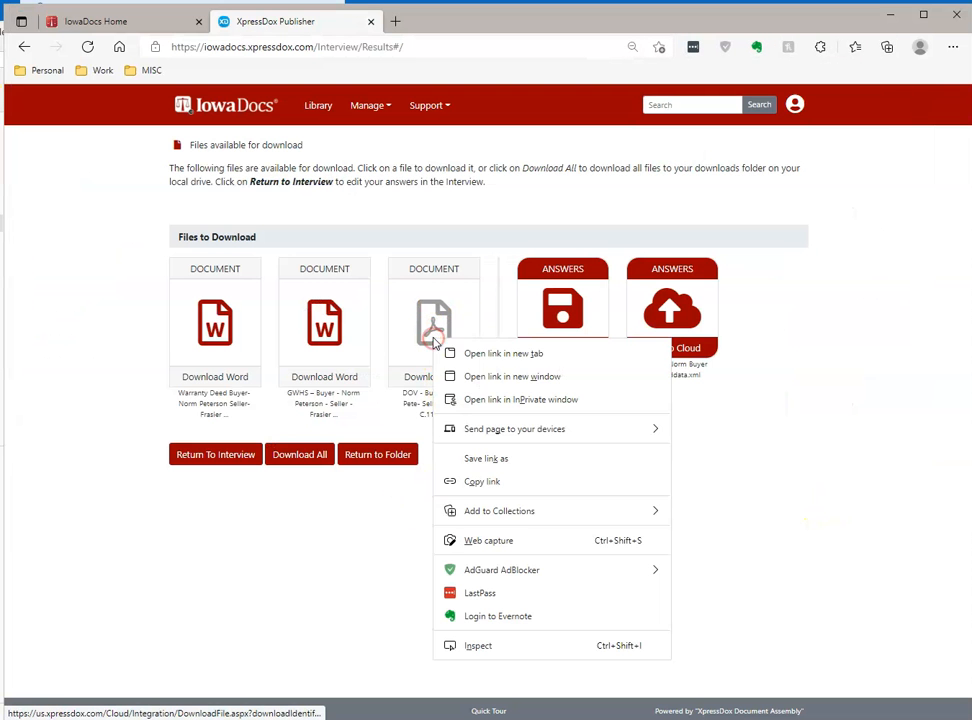
pyautogui.click(484, 459)
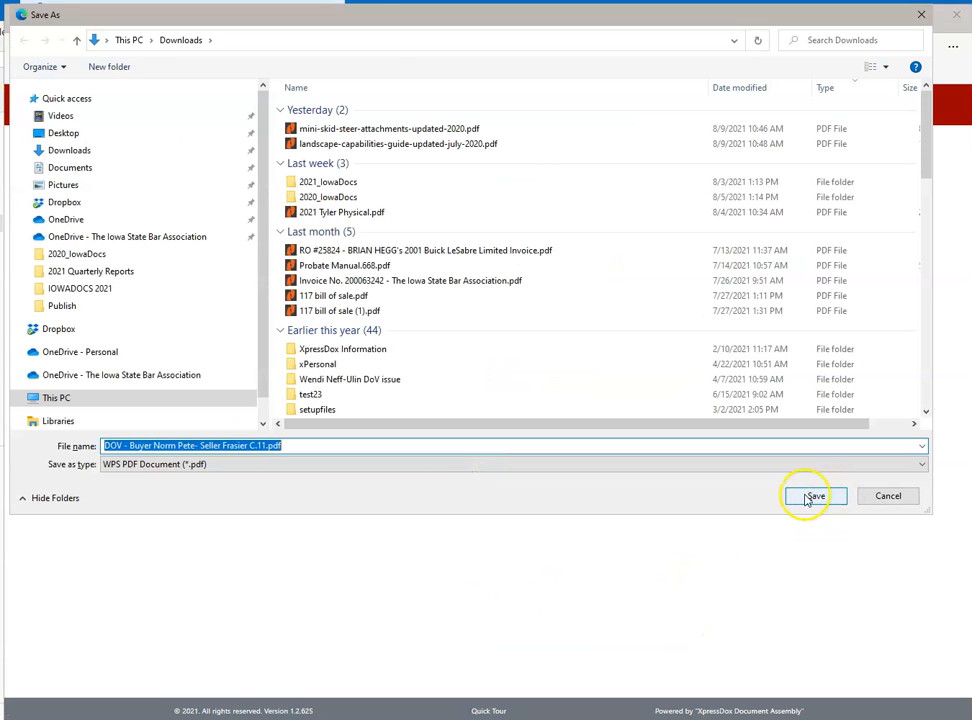
pyautogui.click(816, 496)
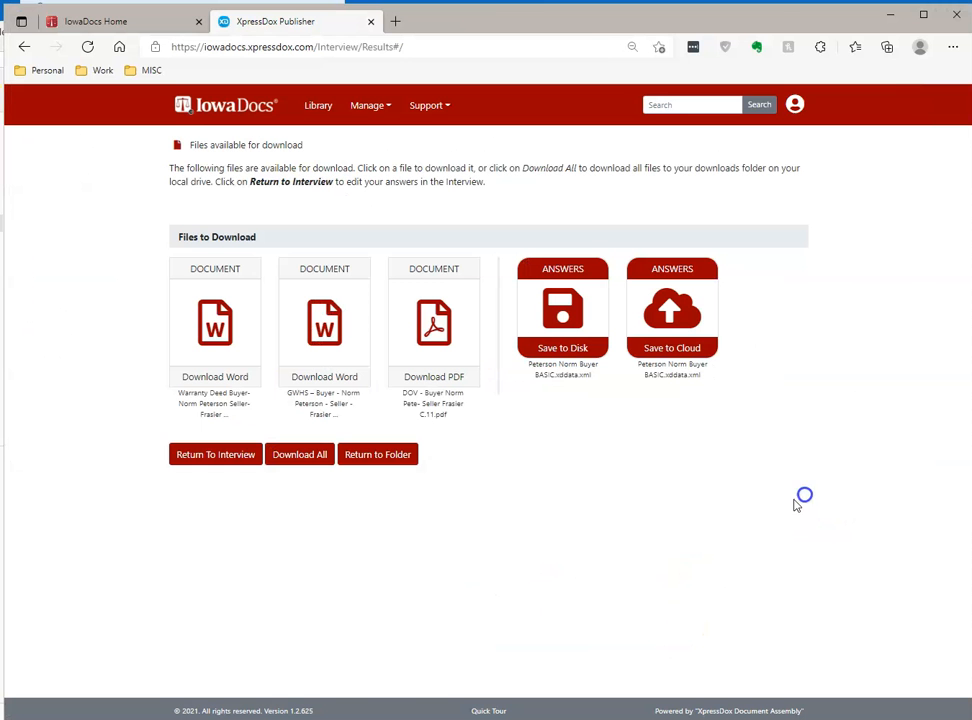
pyautogui.rightClick(566, 310)
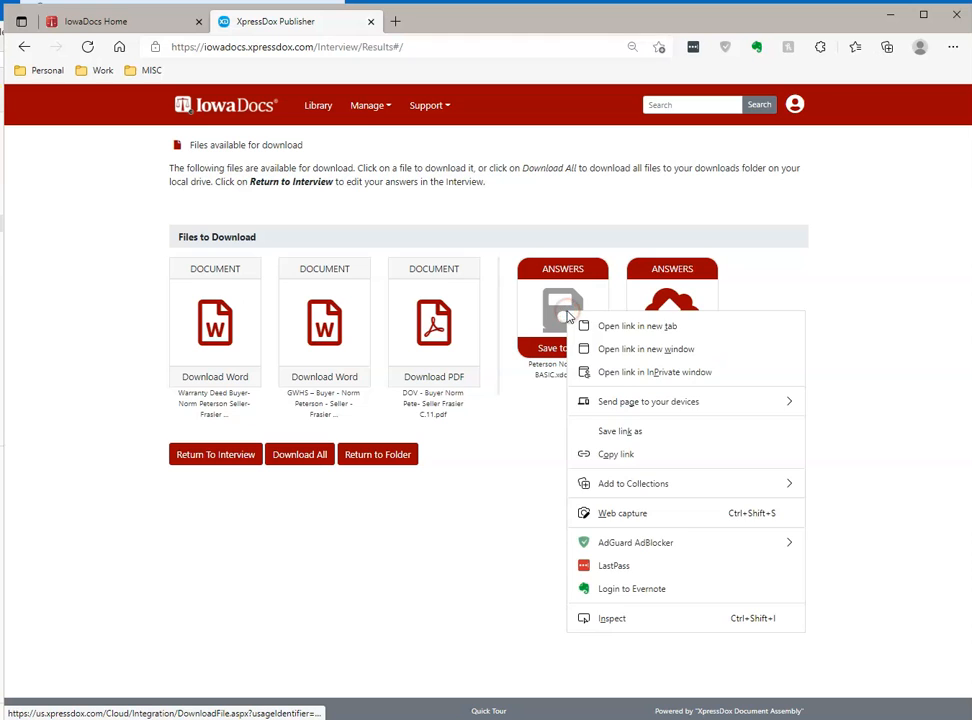
pyautogui.click(632, 433)
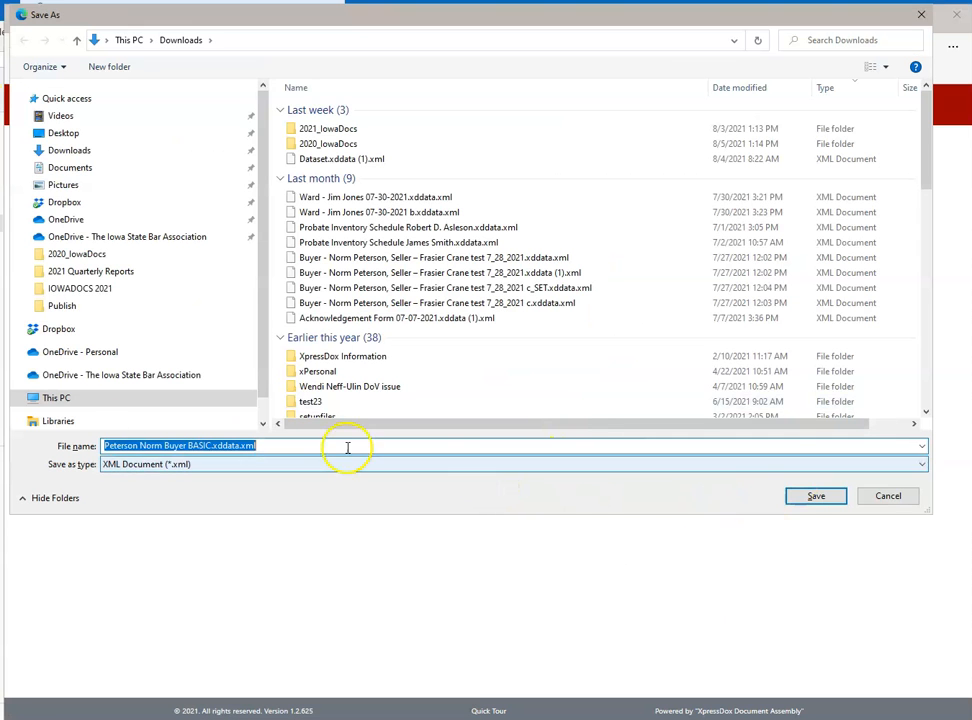
pyautogui.click(817, 496)
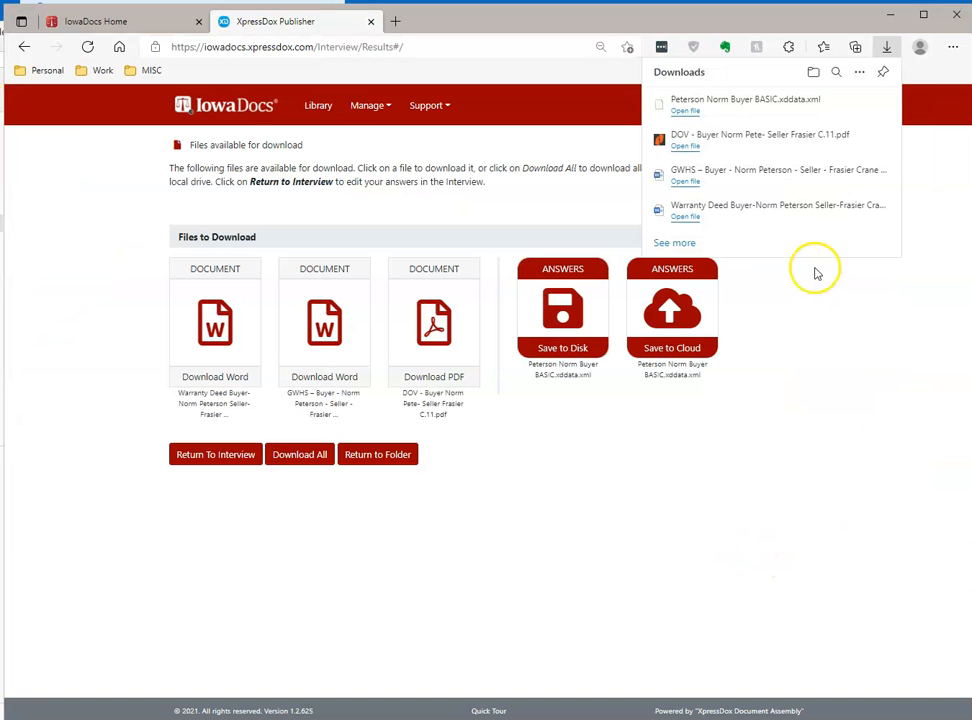
pyautogui.click(838, 107)
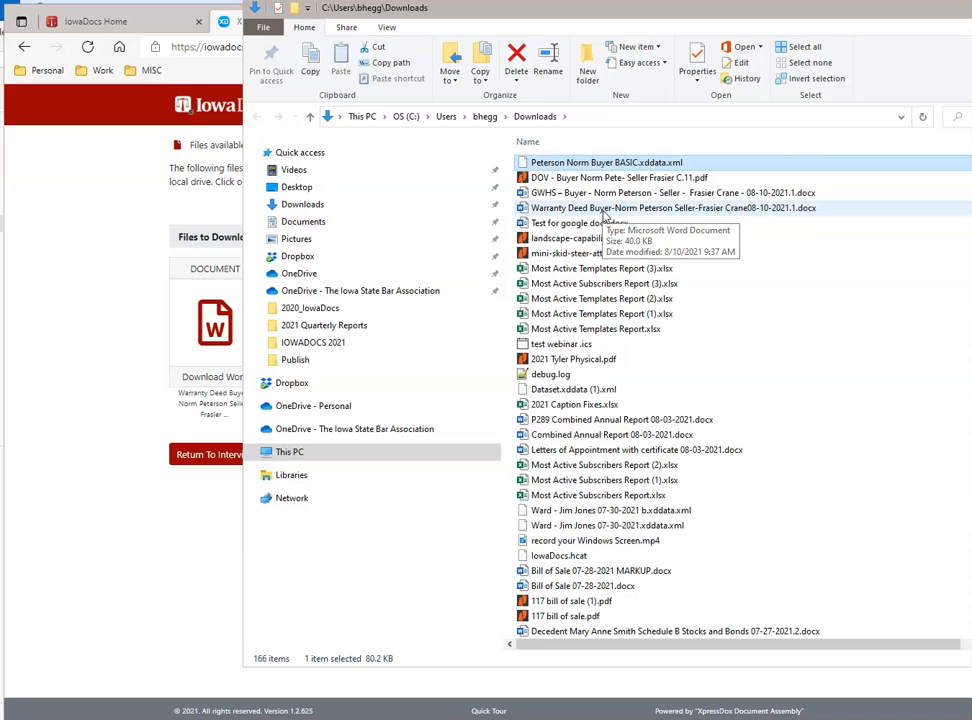
pyautogui.click(180, 537)
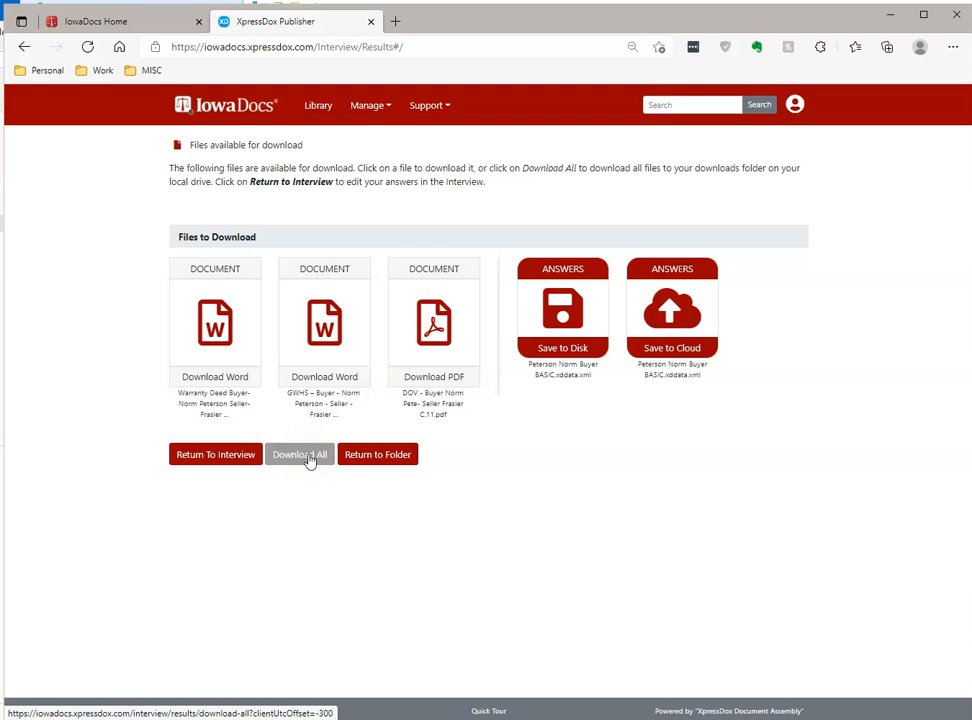
# - Use Download All to fetch every assembled file as one zip archive
pyautogui.click(587, 314)
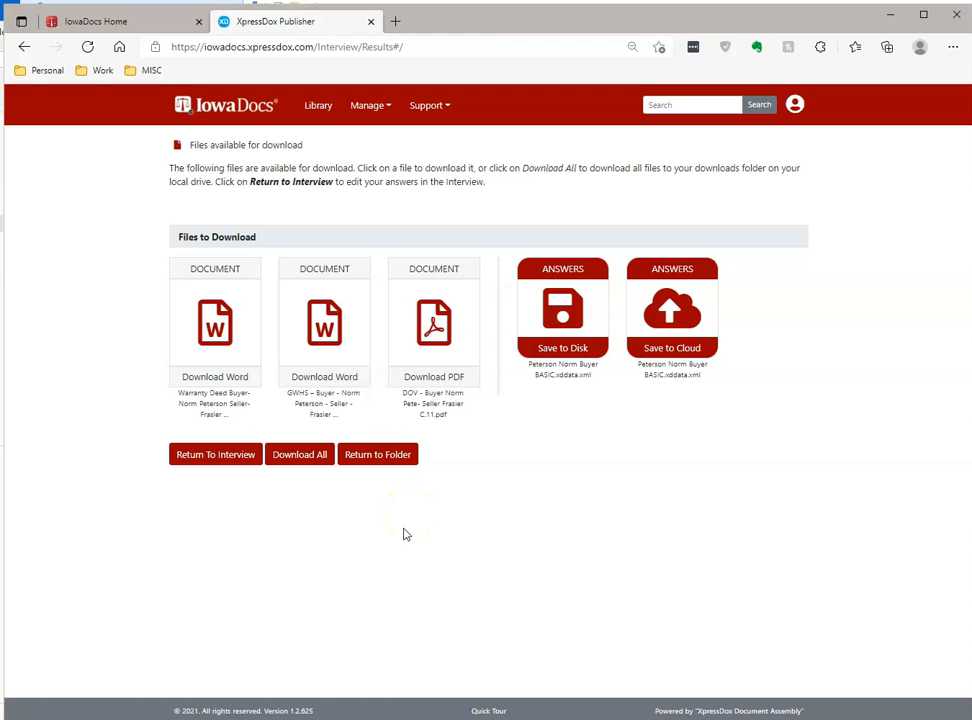
pyautogui.click(319, 455)
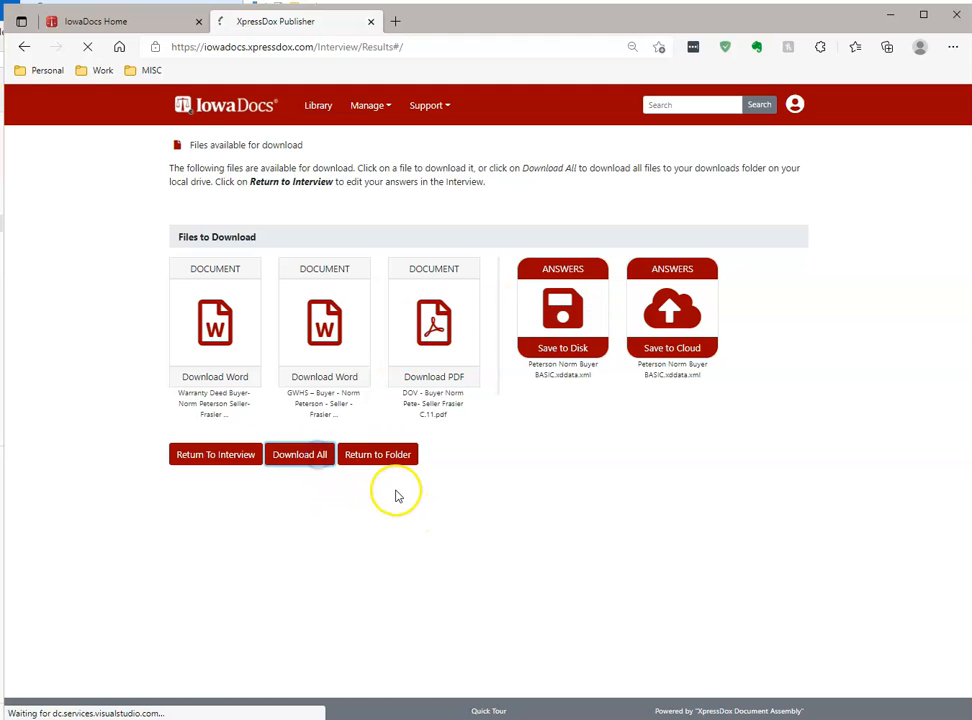
# - Open 08-10-2021 IowaDocs 09_38_40 AM.zip from Downloads to list its four documents
pyautogui.moveTo(690, 98)
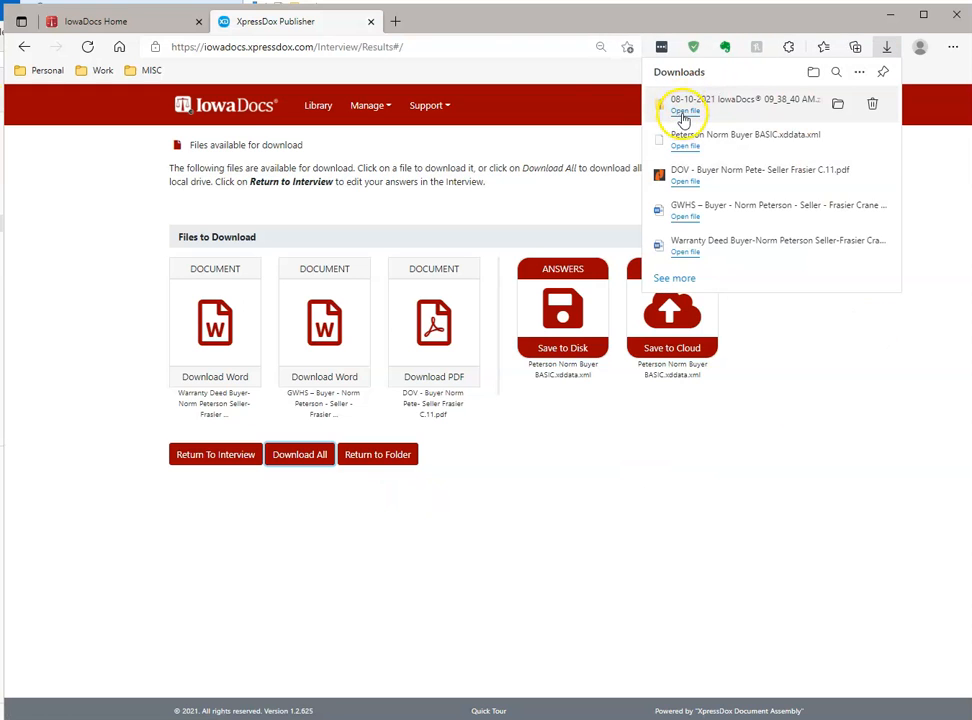
pyautogui.click(839, 106)
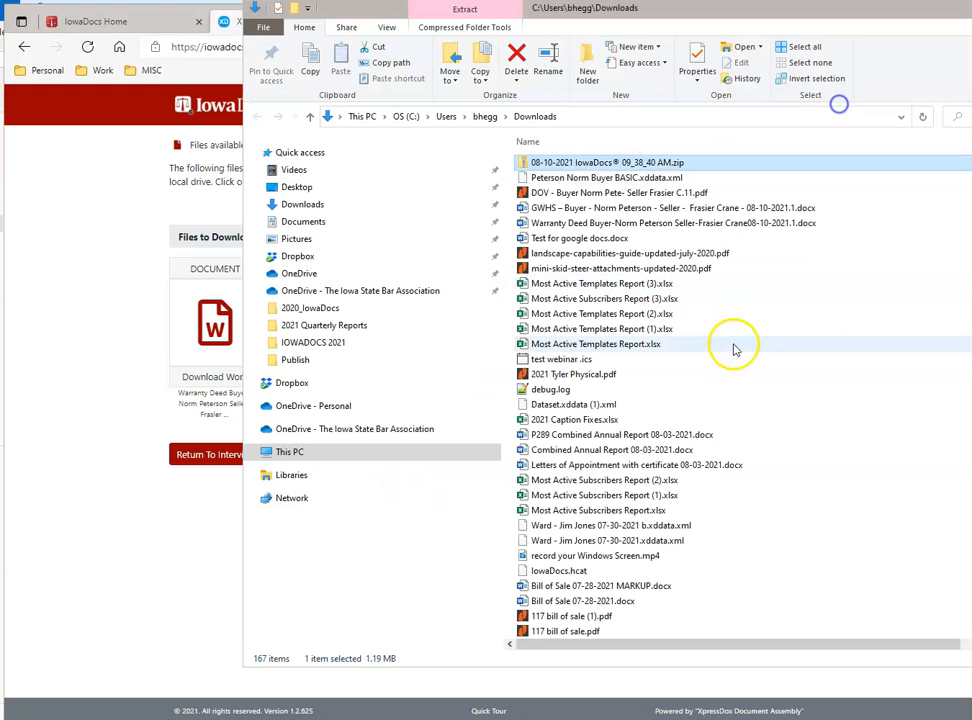
pyautogui.doubleClick(612, 164)
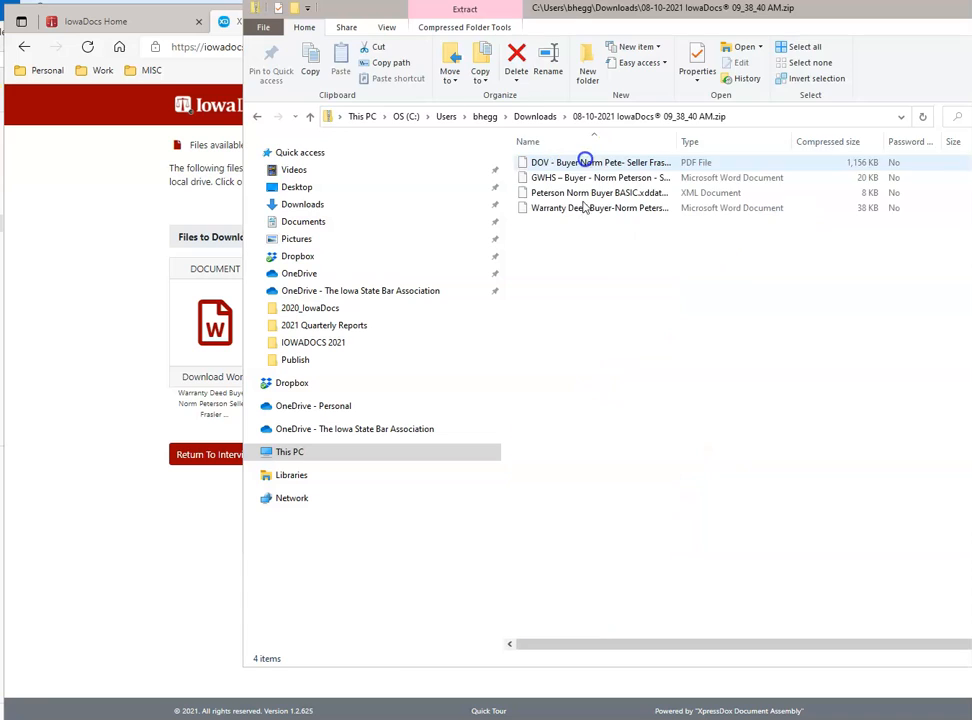